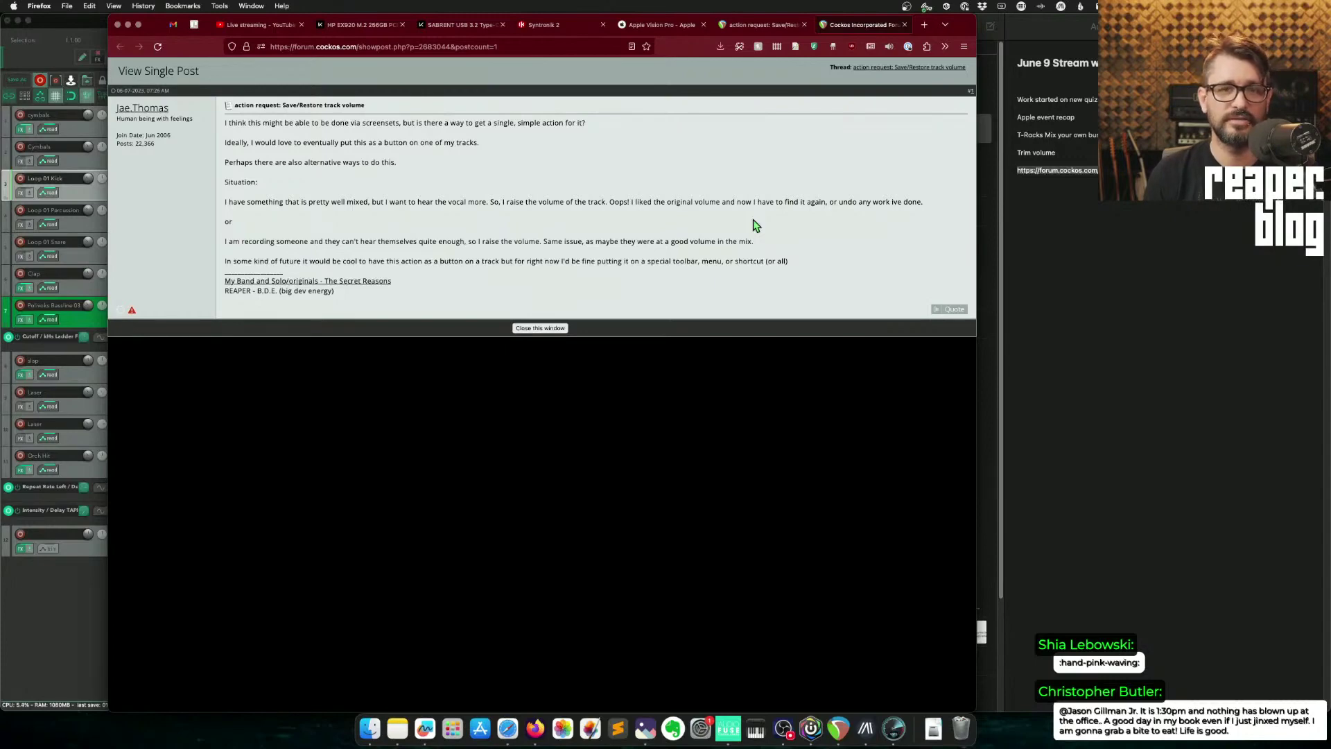
# Switch to REAPER and play the project from the section at bar 10 to hear the current mix.
pyautogui.press('super+Tab')
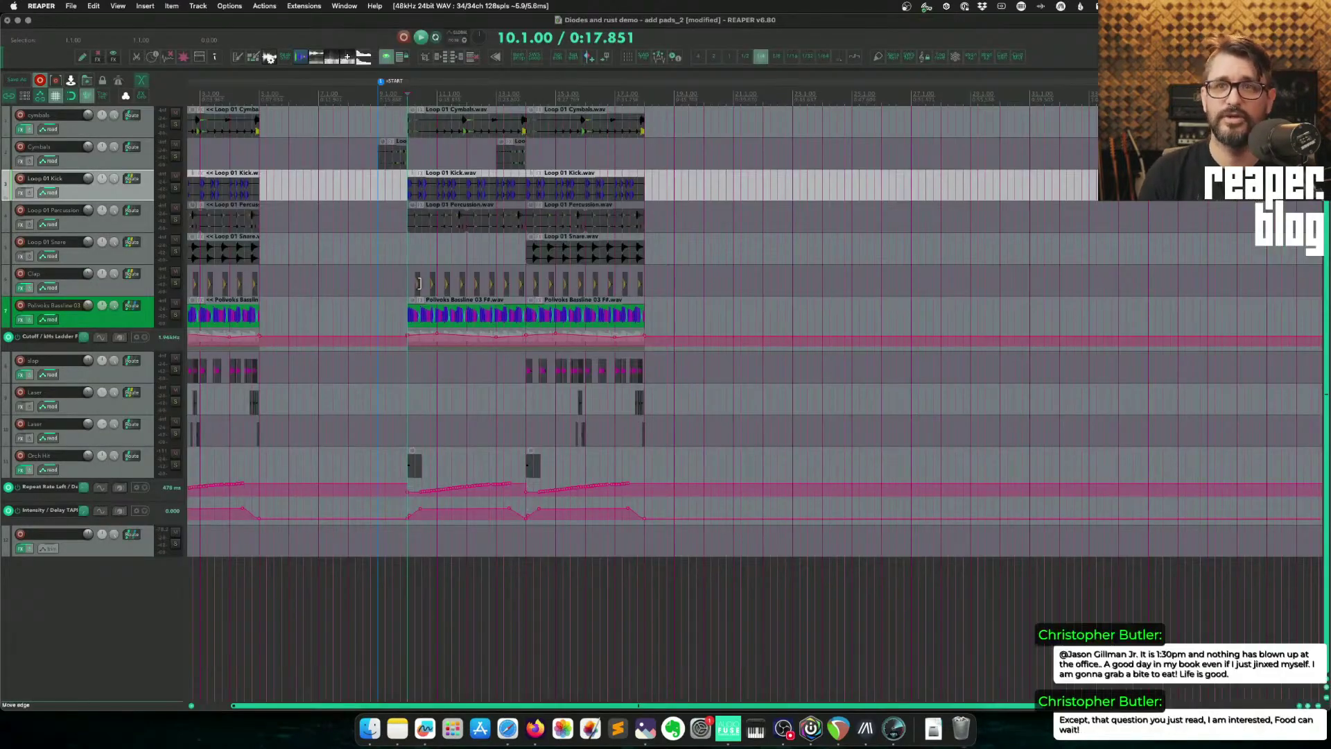
pyautogui.press('space')
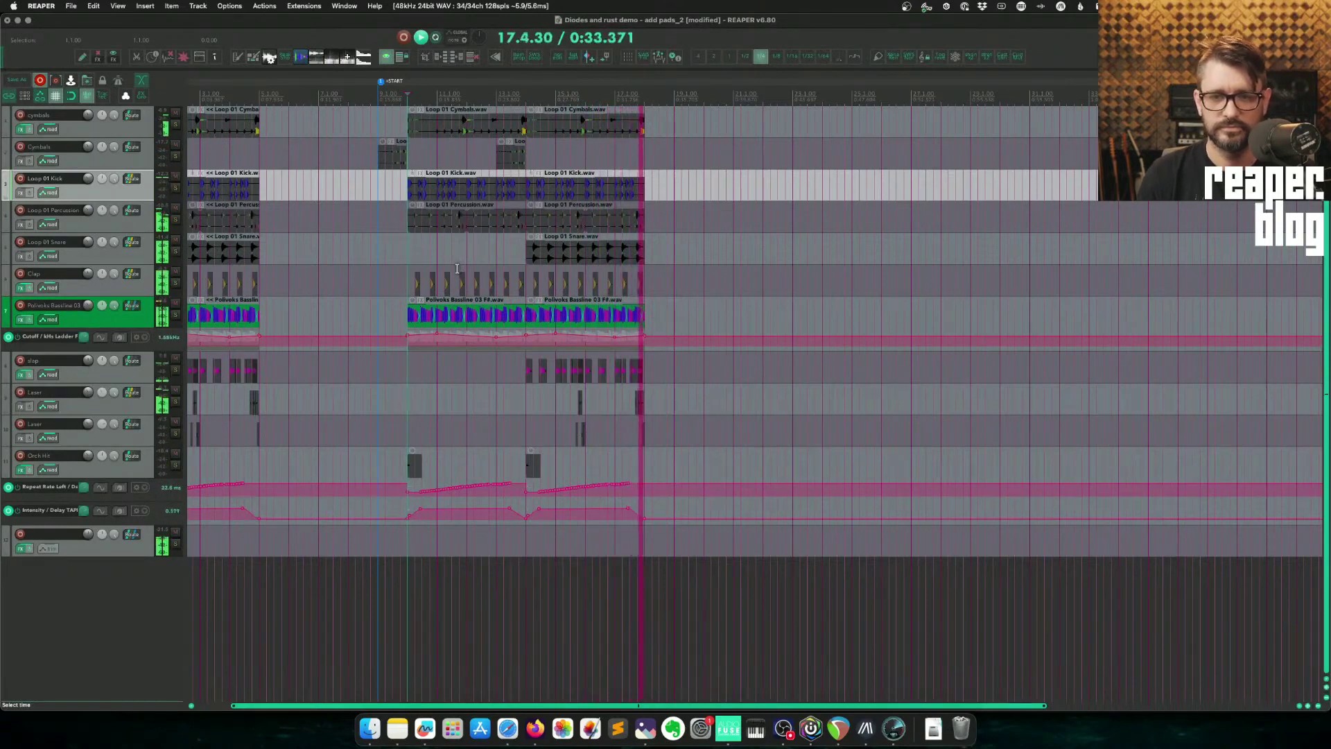
pyautogui.press('space')
# Select the Polivoks Bassline 03 track and enlarge it enough to expose its effect slots.
pyautogui.click(151, 328)
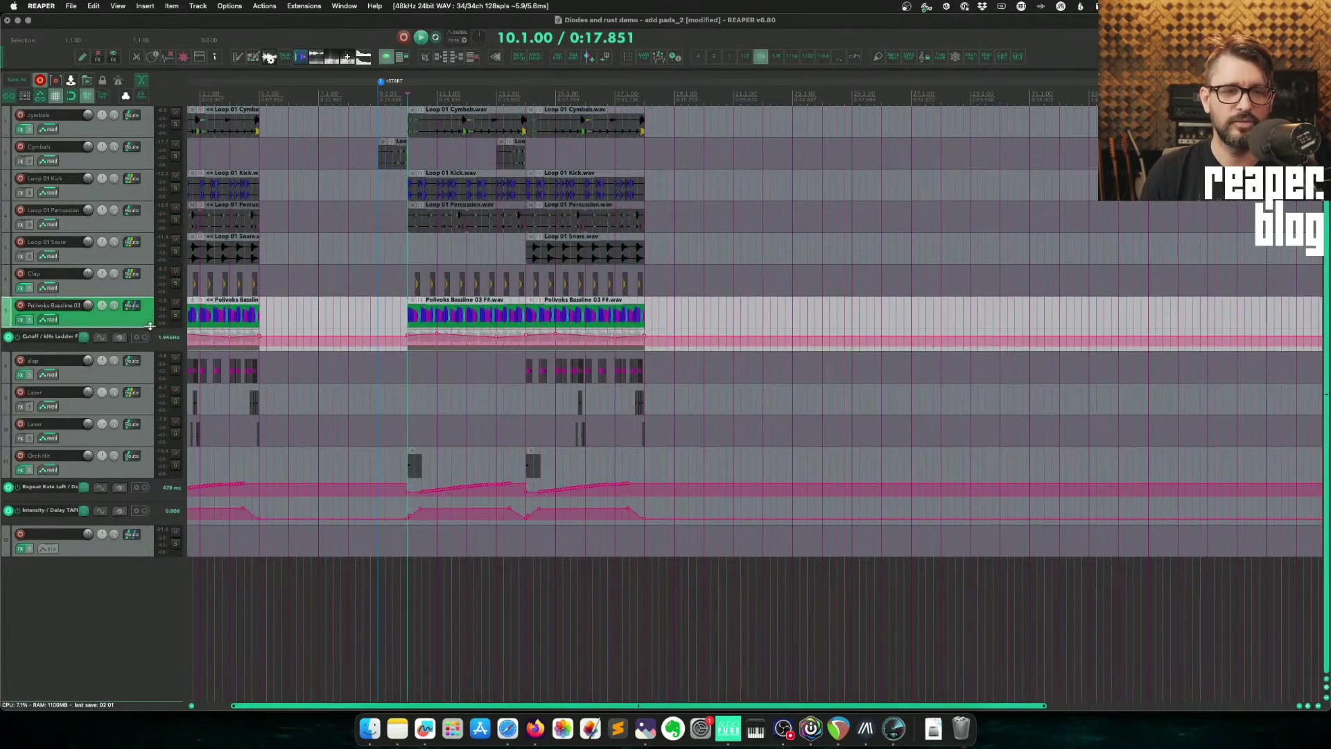
pyautogui.moveTo(151, 328); pyautogui.dragTo(151, 378)
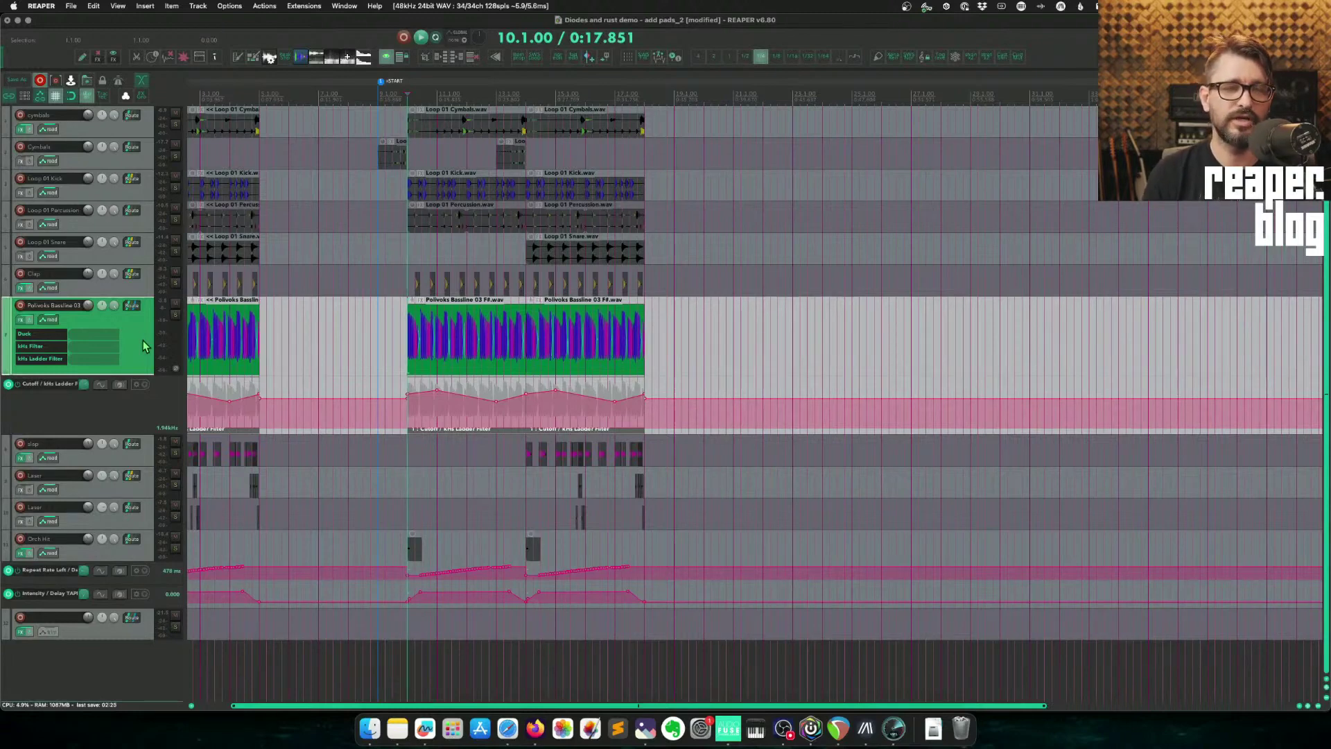
pyautogui.press('=')
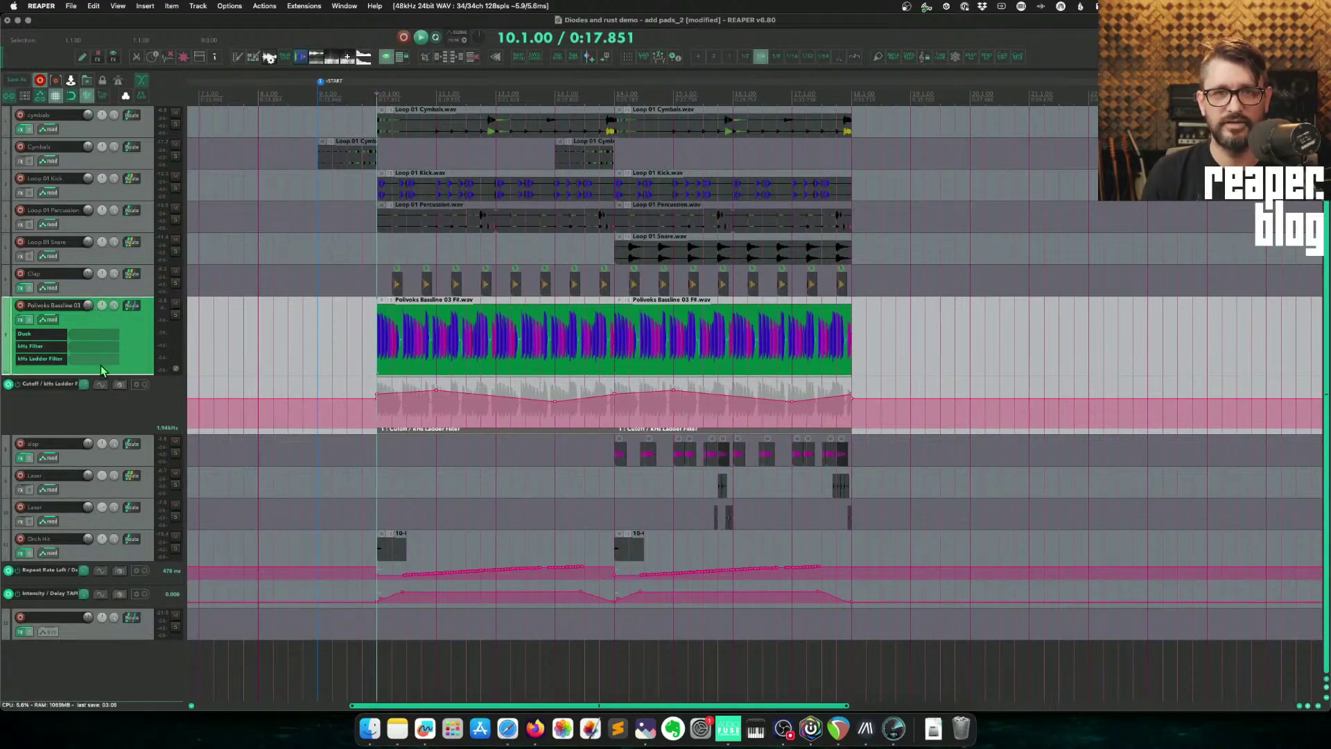
# Try different mixer fader levels on the Polivoks Bassline 03 track during playback and close the mixer.
pyautogui.press('super+m')
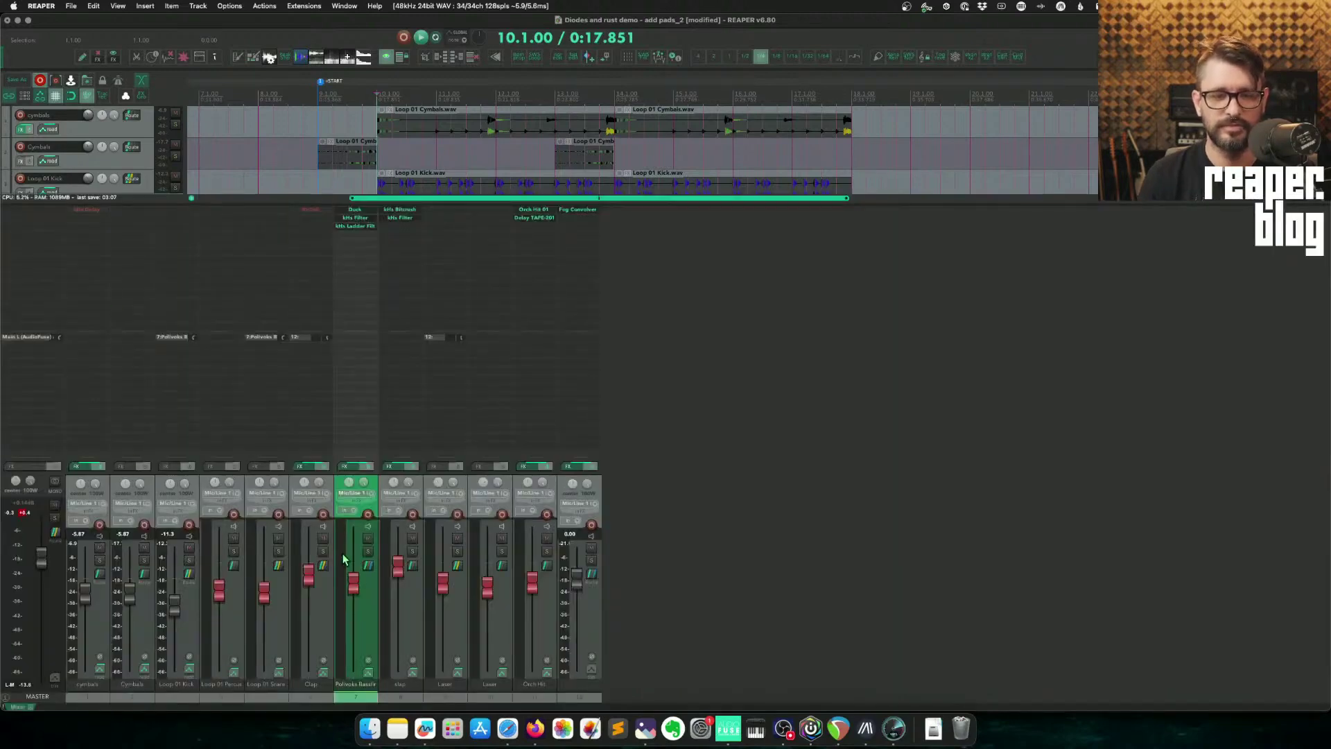
pyautogui.moveTo(357, 589)
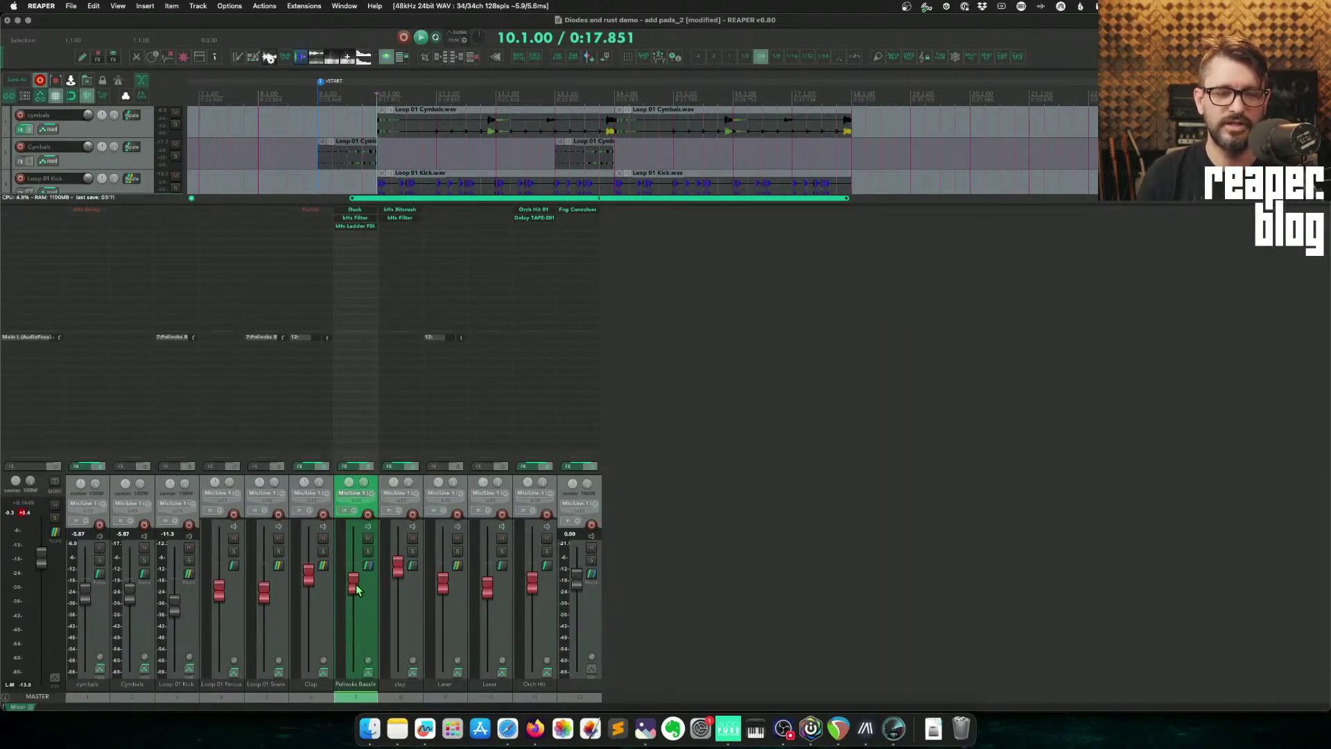
pyautogui.moveTo(357, 589); pyautogui.dragTo(365, 653)
pyautogui.doubleClick(366, 653)
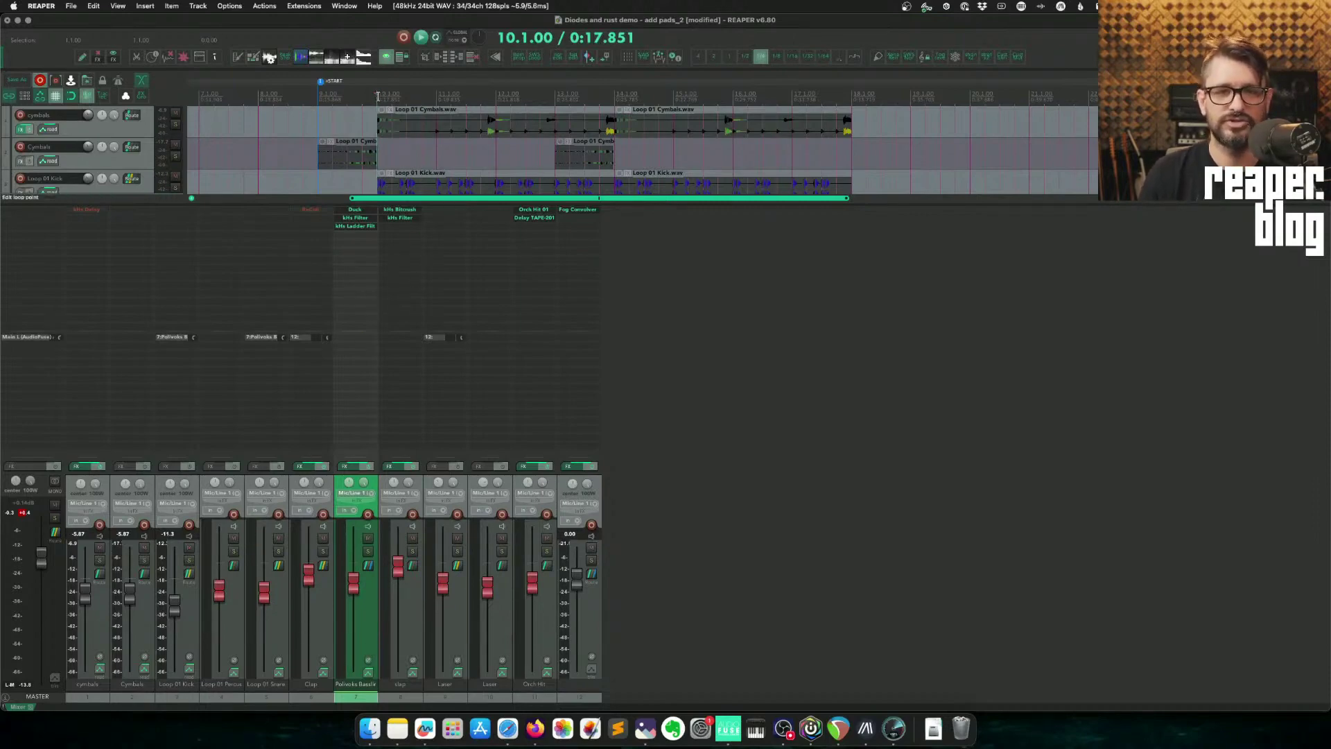
pyautogui.press('space')
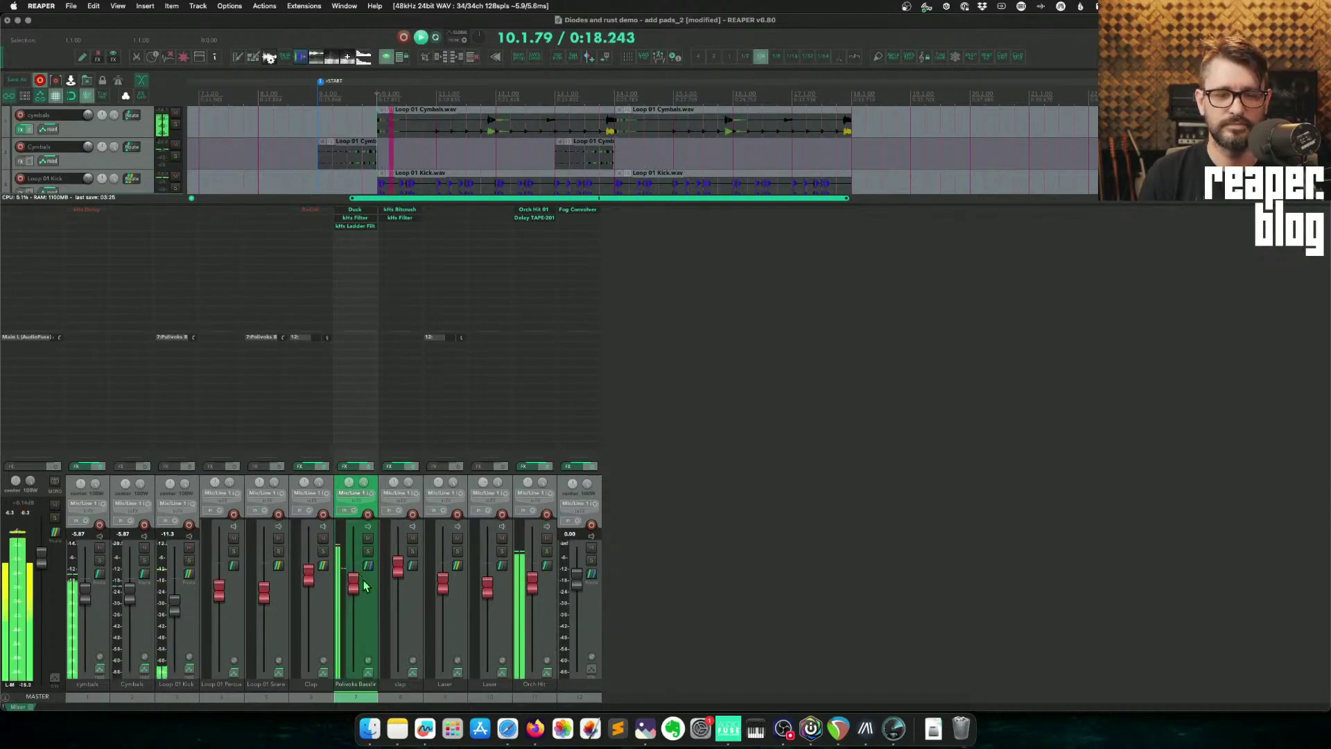
pyautogui.moveTo(358, 588)
pyautogui.mouseDown()
pyautogui.moveTo(360, 570)
pyautogui.moveTo(360, 594)
pyautogui.mouseUp()
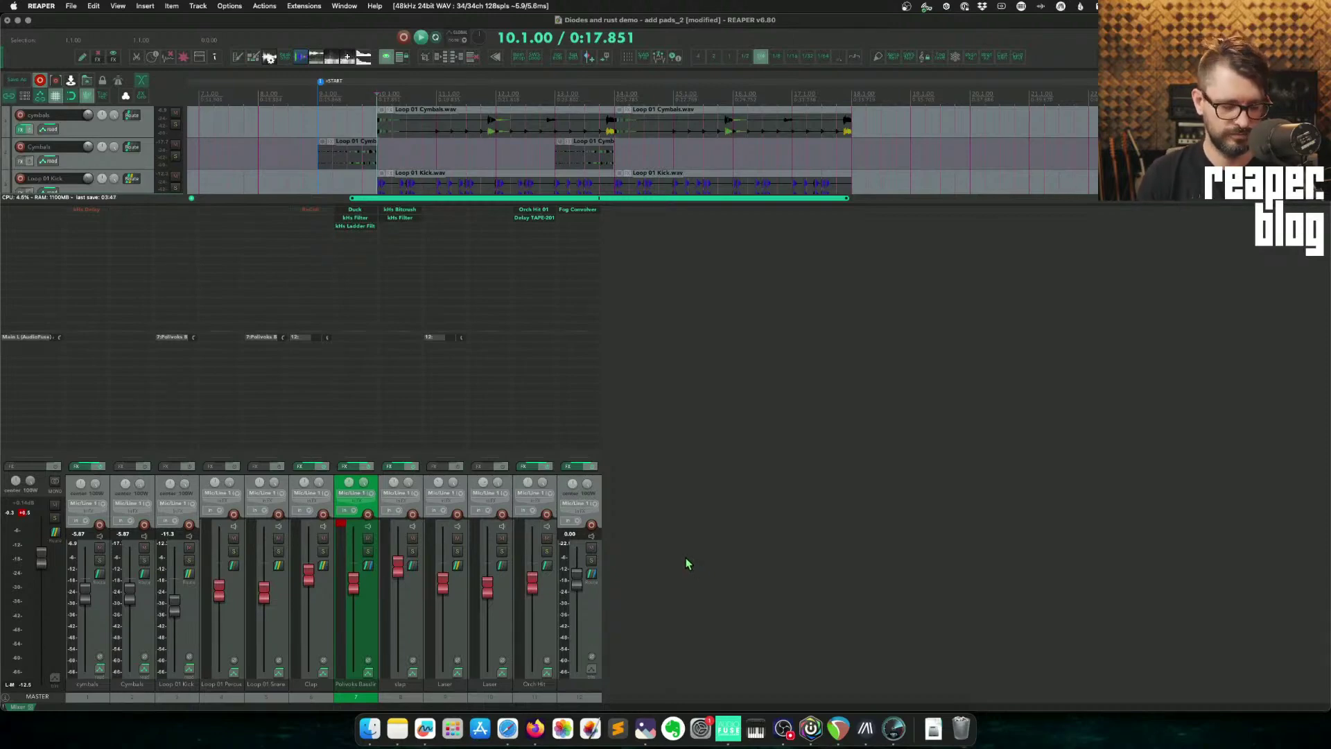
pyautogui.press('super+m')
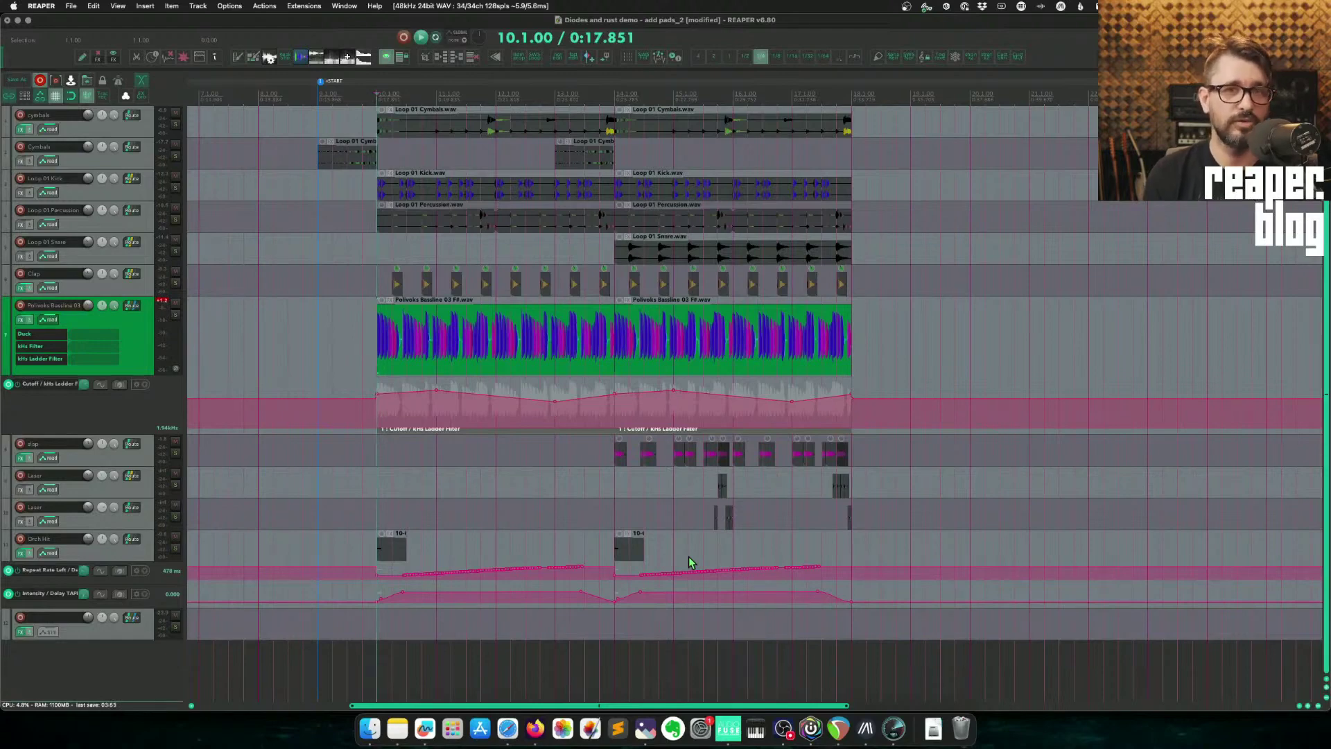
# Search the effects for "volume" and add JS: Volume Adjustment with its -3 preset to the Polivoks Bassline 03 track.
pyautogui.press('super+alt+f')
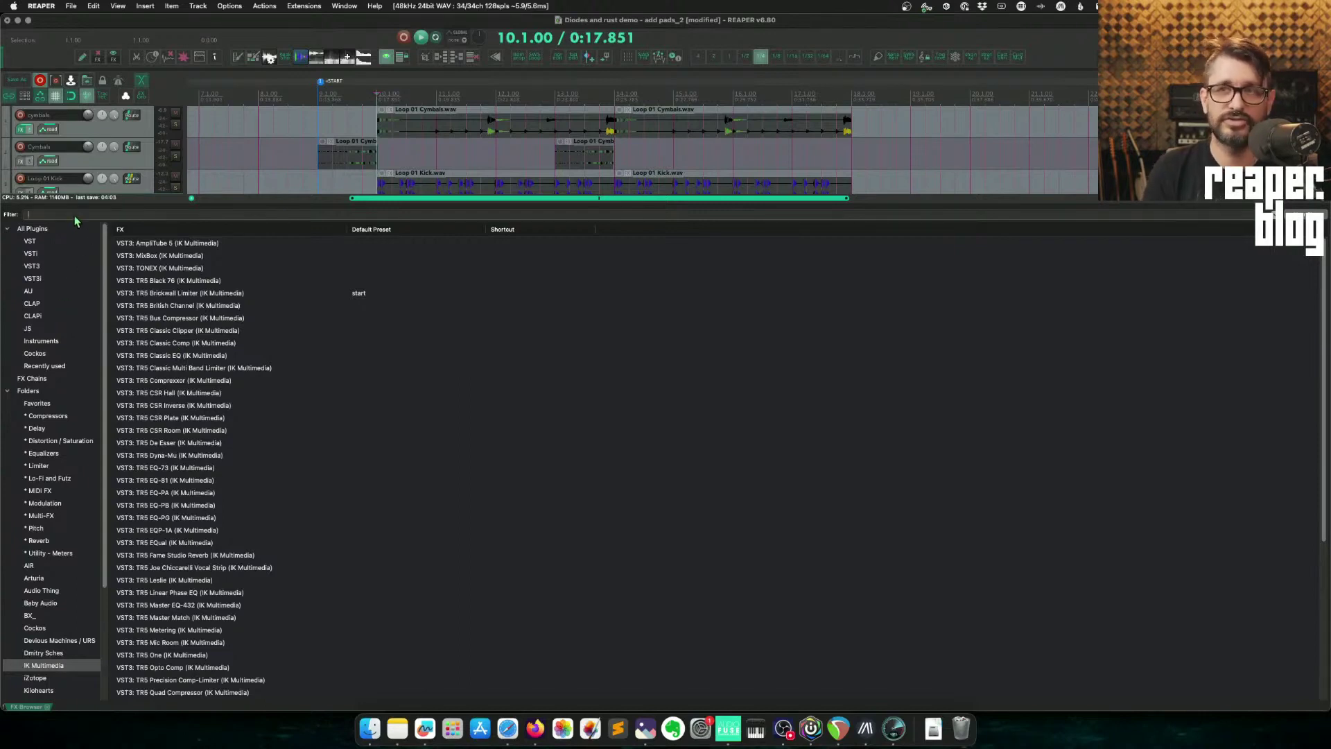
pyautogui.write('volume')
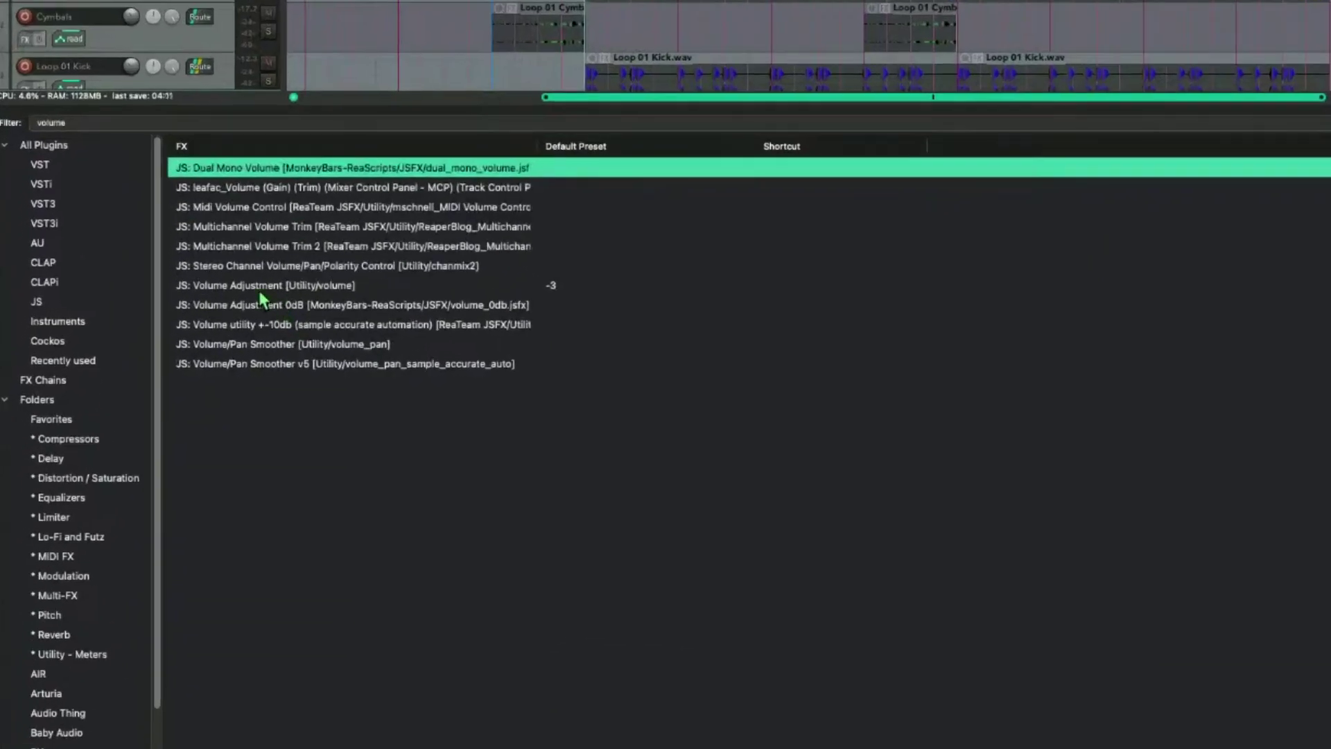
pyautogui.click(260, 293)
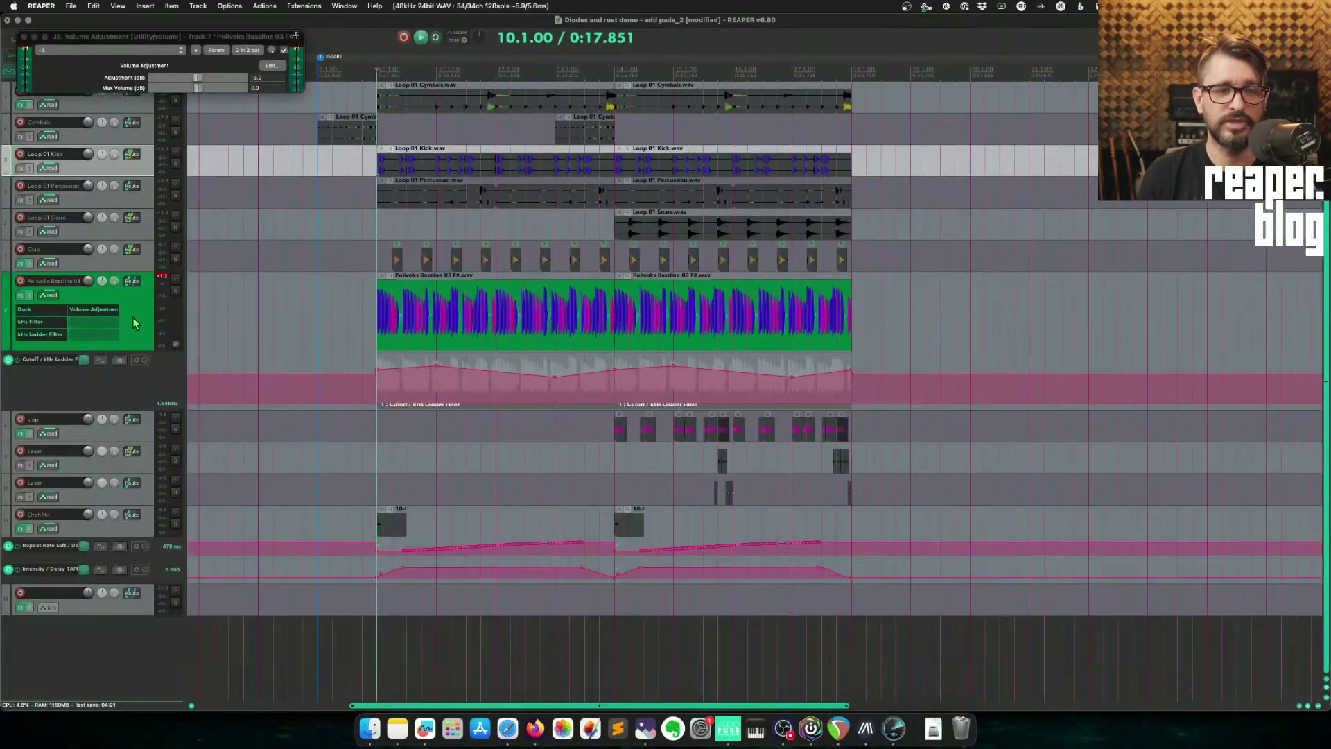
pyautogui.click(132, 319)
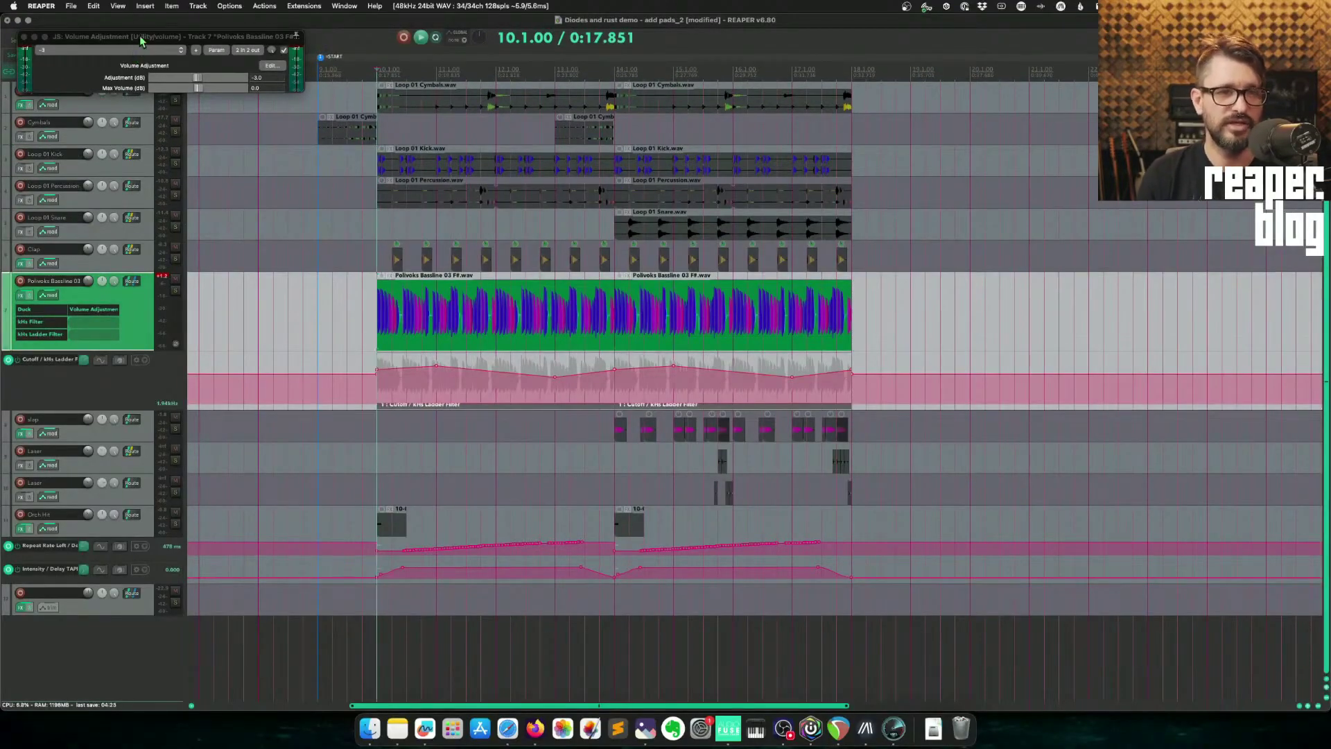
pyautogui.moveTo(141, 42); pyautogui.dragTo(230, 95)
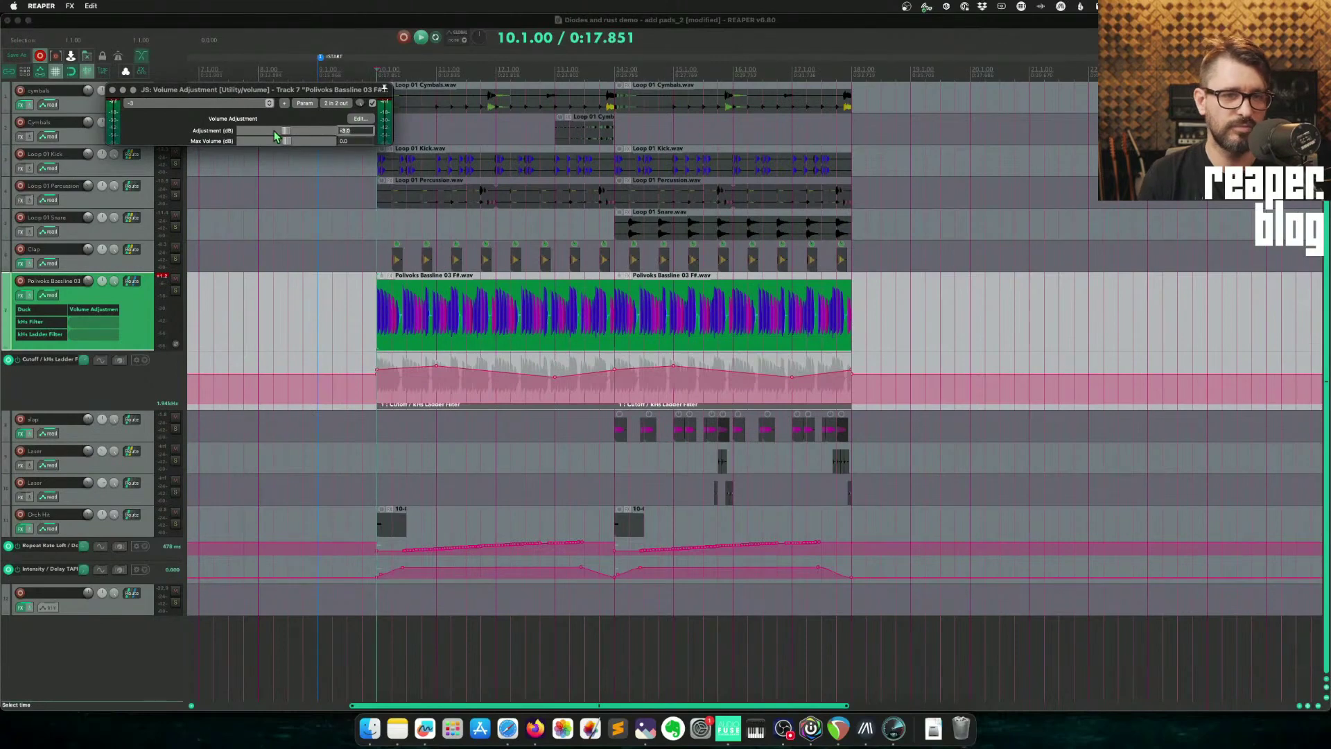
# Compare the bassline with the Volume Adjustment effect bypassed and enabled during playback.
pyautogui.click(351, 371)
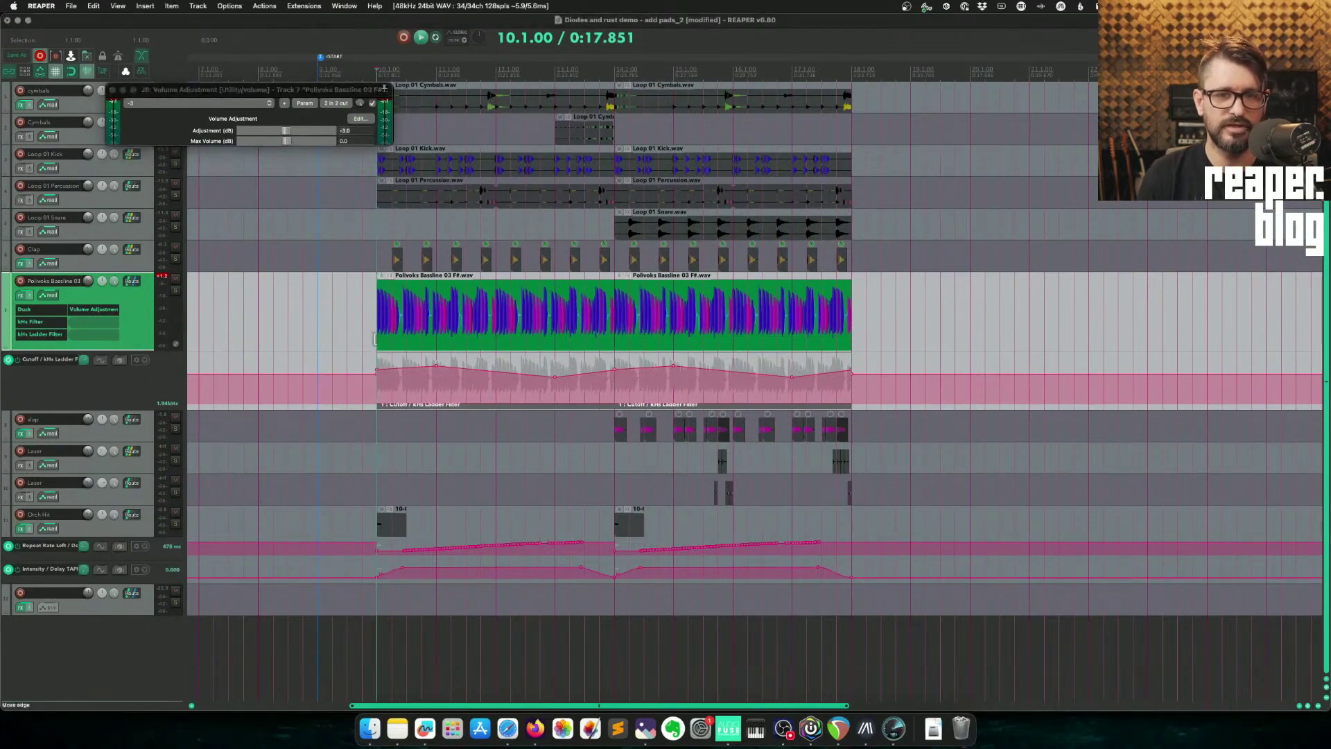
pyautogui.click(104, 310)
pyautogui.keyDown('ctrl'); pyautogui.click(107, 312); pyautogui.keyUp('ctrl')
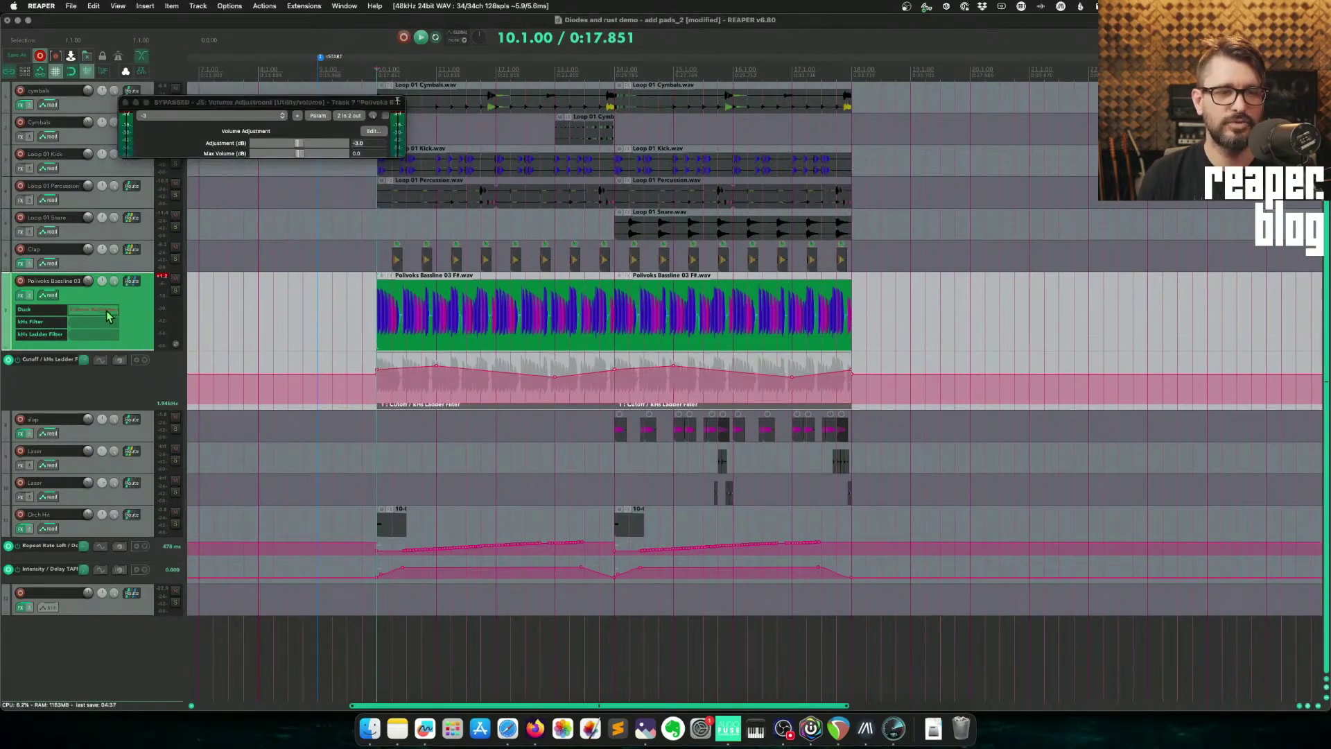
pyautogui.keyDown('ctrl'); pyautogui.click(107, 312); pyautogui.keyUp('ctrl')
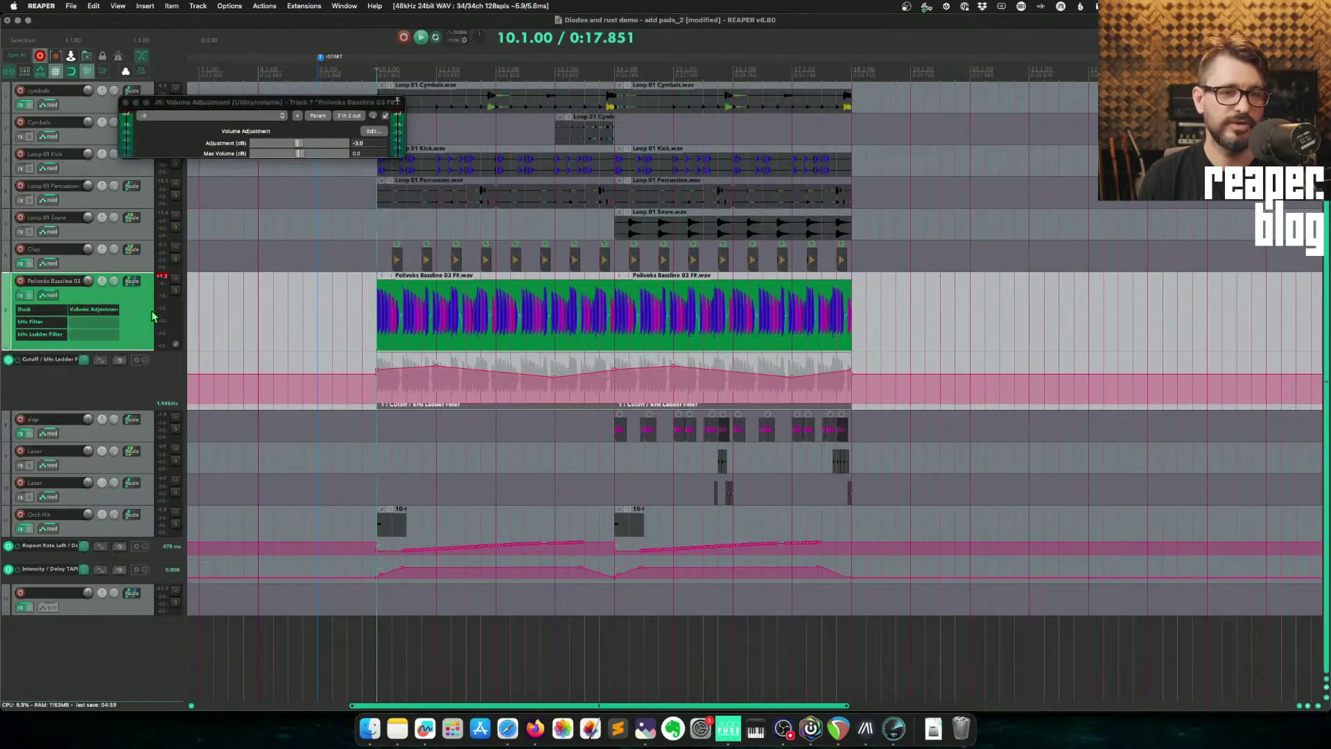
pyautogui.press('space')
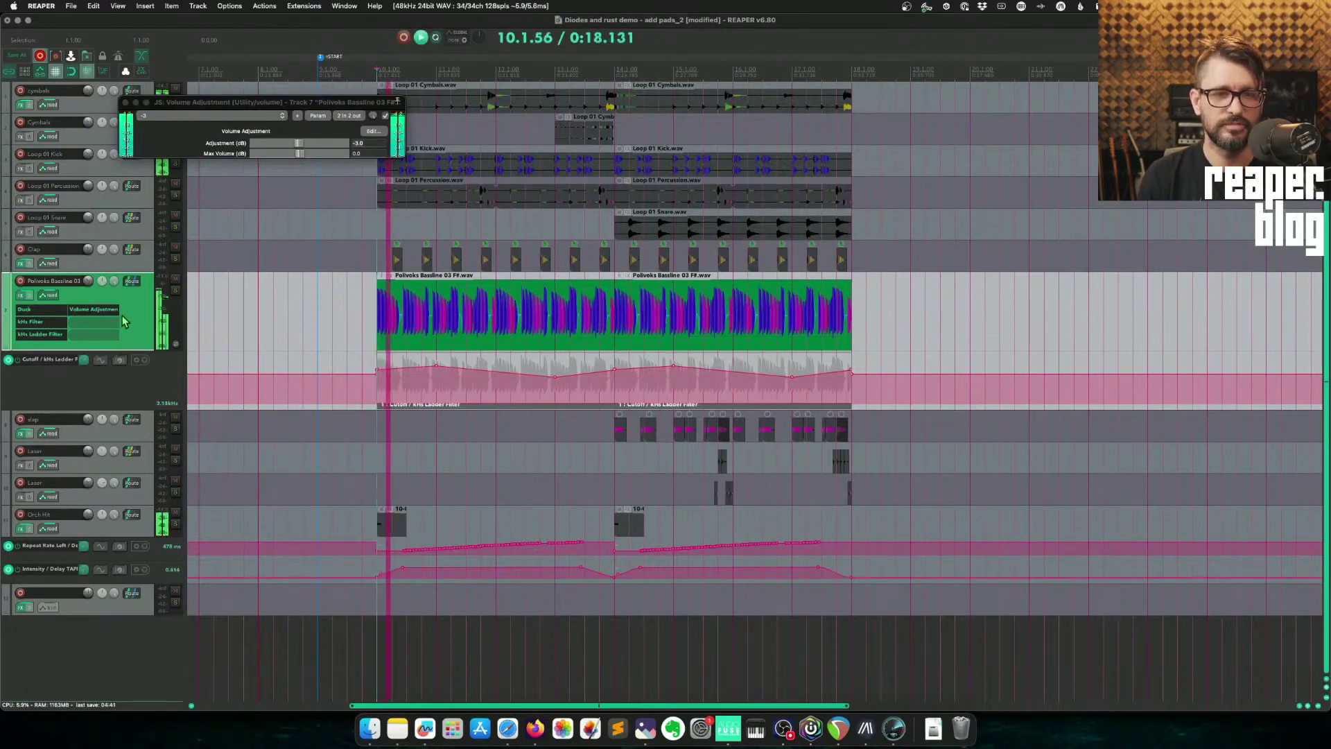
pyautogui.keyDown('ctrl'); pyautogui.click(109, 312); pyautogui.keyUp('ctrl')
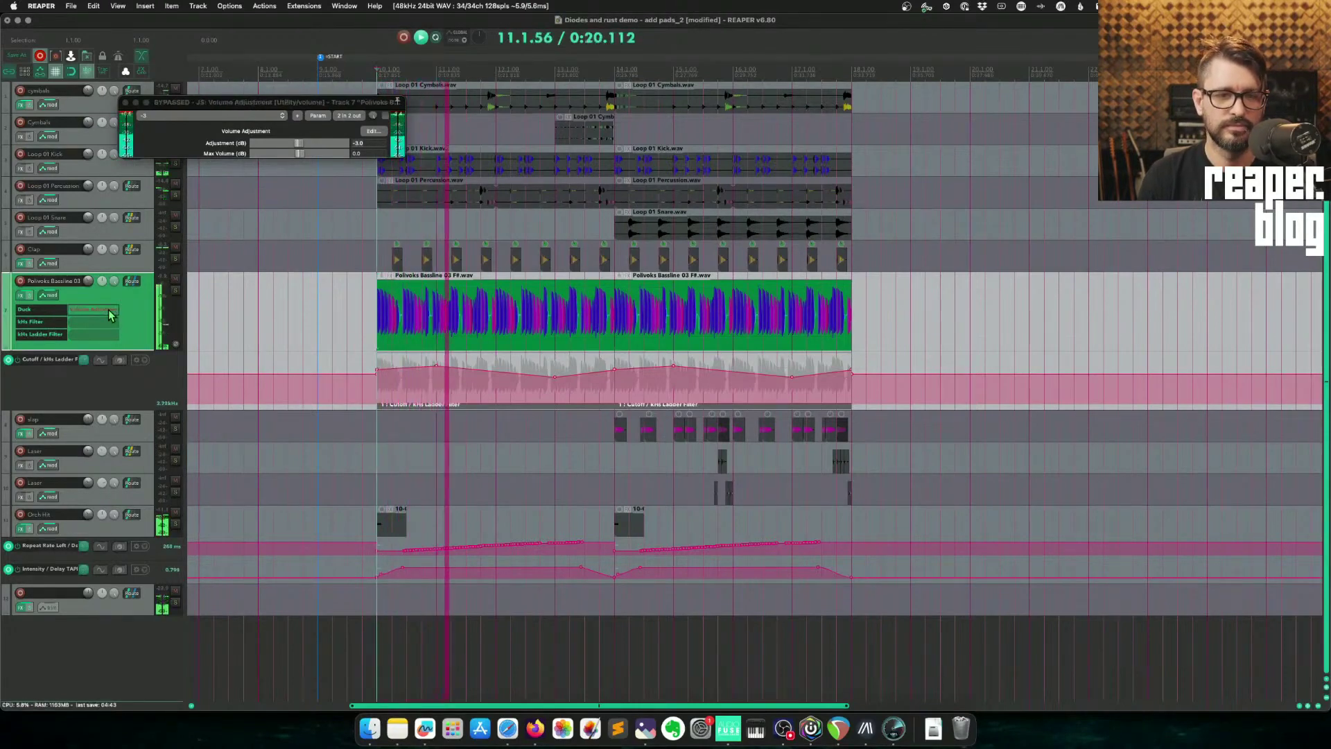
pyautogui.keyDown('ctrl'); pyautogui.click(110, 312); pyautogui.keyUp('ctrl')
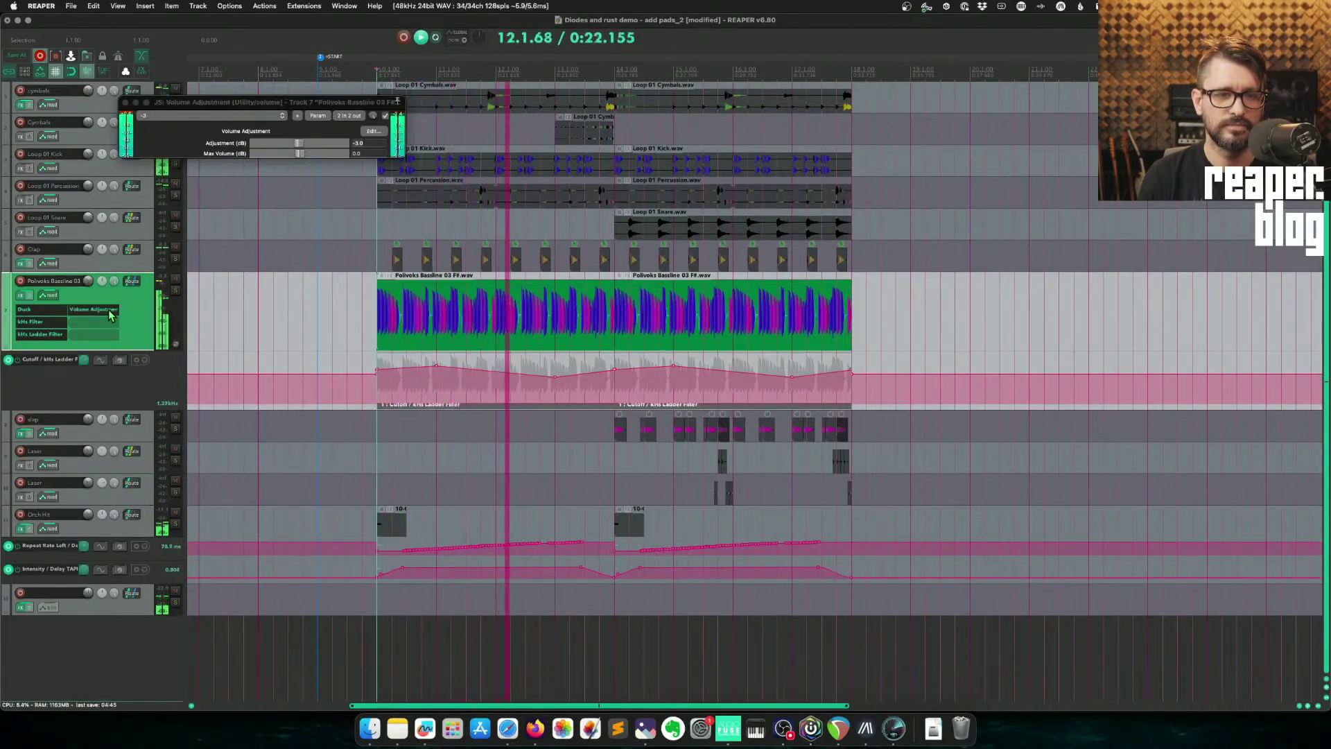
pyautogui.press('space')
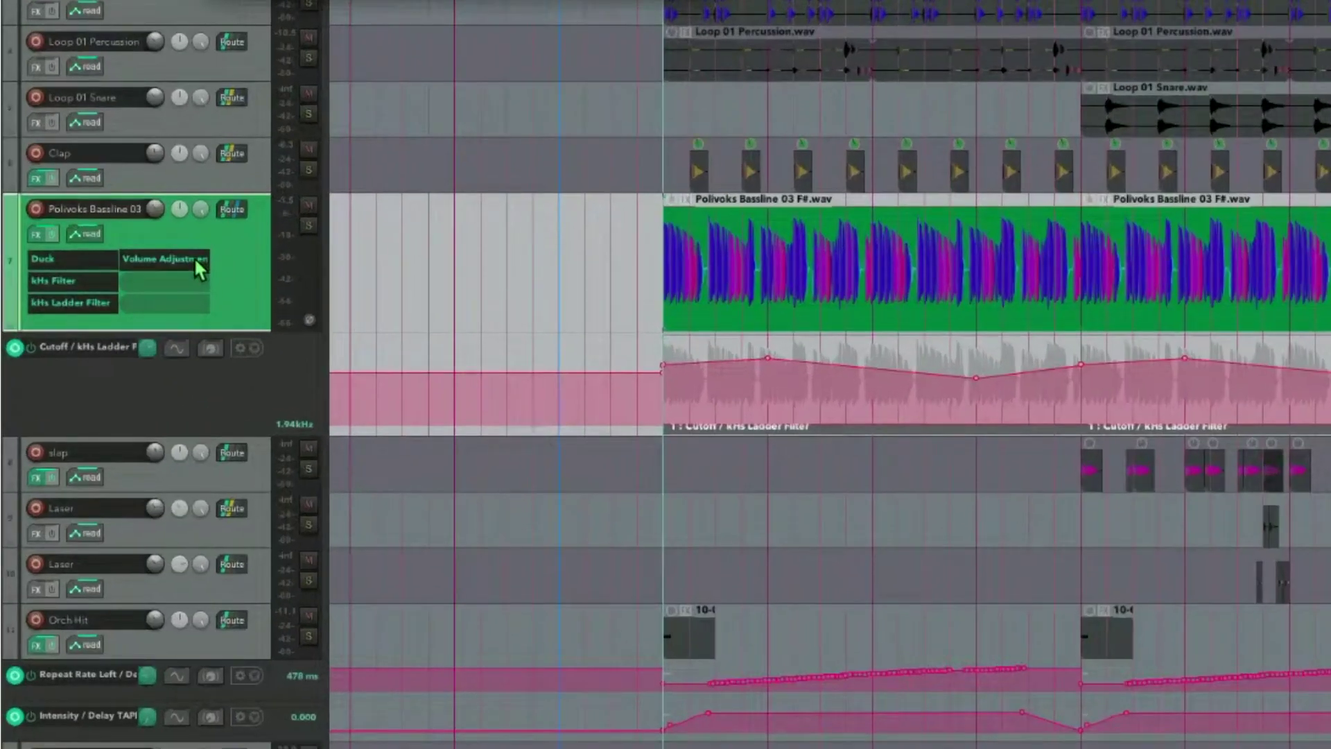
# Move the Volume Adjustment effect ahead of Duck in the bassline's chain and return it to the end.
pyautogui.moveTo(194, 256); pyautogui.dragTo(97, 259)
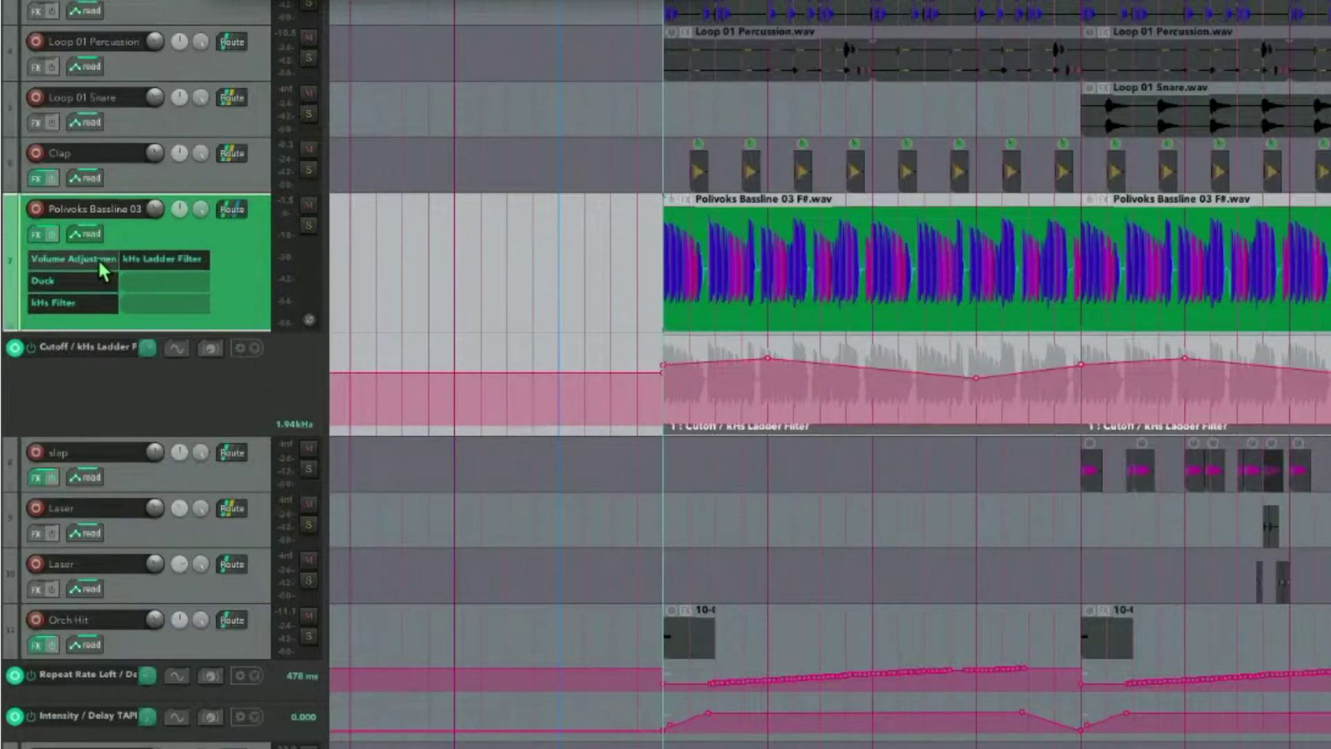
pyautogui.moveTo(98, 259); pyautogui.dragTo(187, 270)
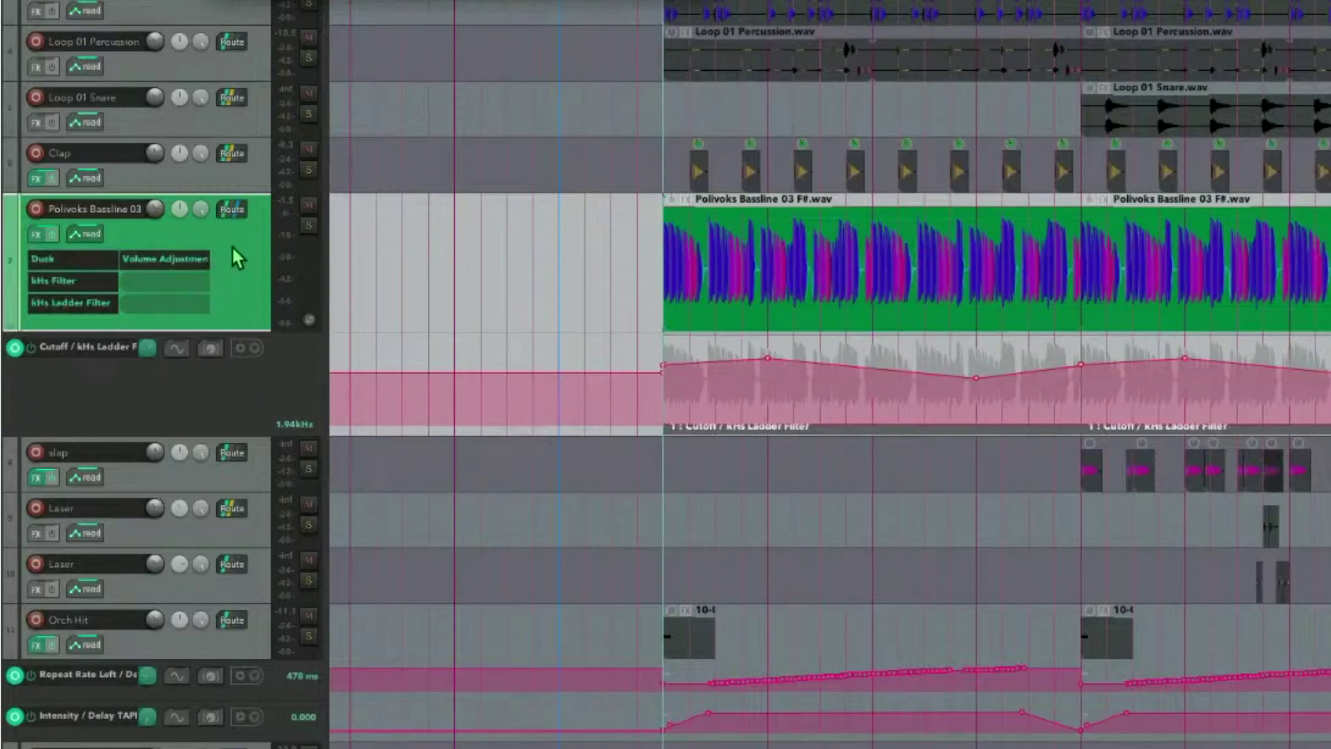
# Inspect the Volume Adjustment settings and remove the effect from the Polivoks Bassline 03 track.
pyautogui.click(165, 259)
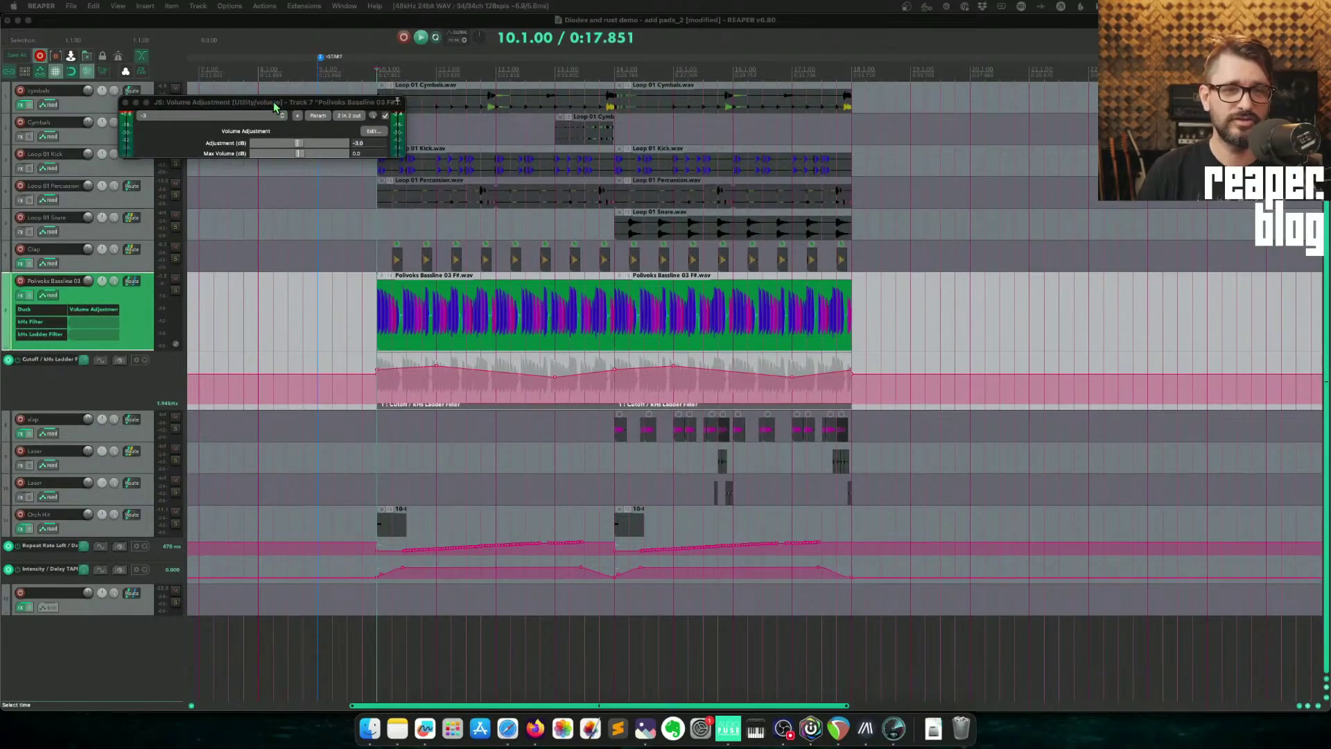
pyautogui.moveTo(274, 104); pyautogui.dragTo(282, 111)
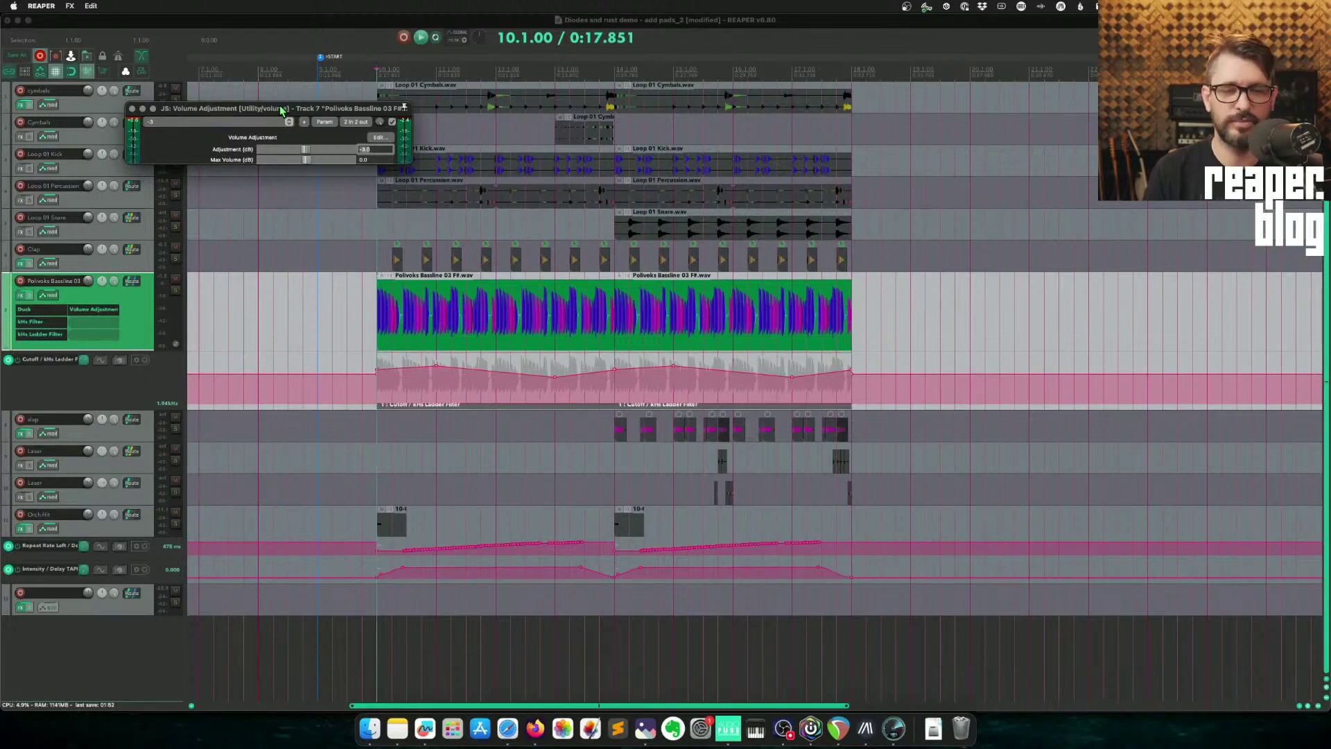
pyautogui.moveTo(281, 110); pyautogui.dragTo(291, 123)
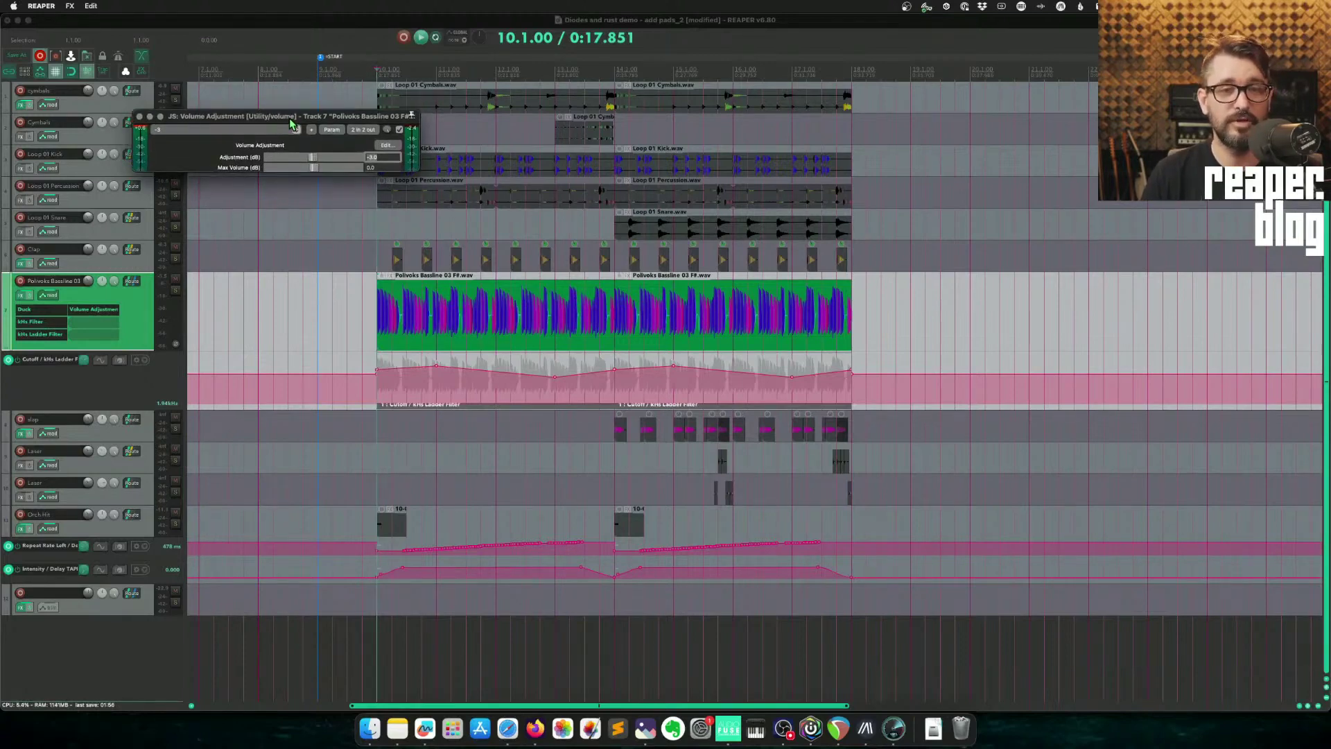
pyautogui.press('super+z')
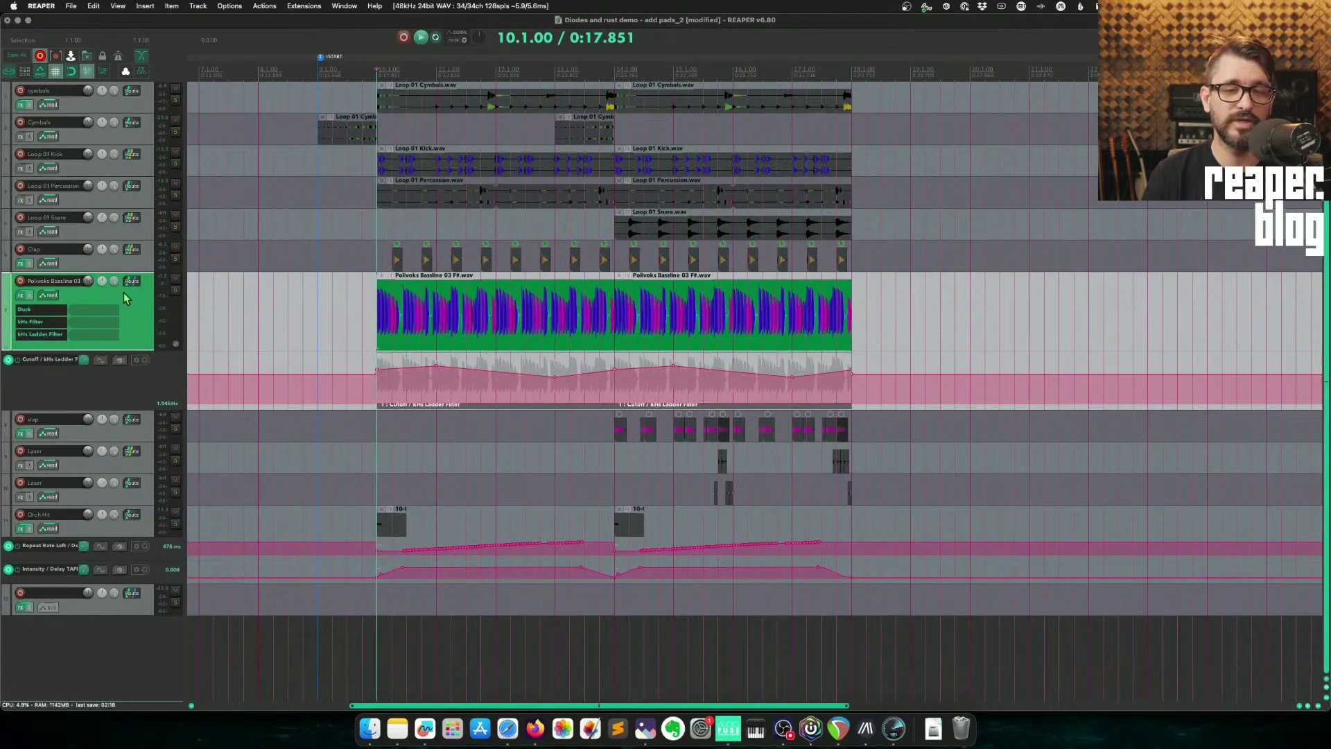
# Show the Trim Volume and Volume envelopes on the Polivoks Bassline 03 track.
pyautogui.click(52, 300)
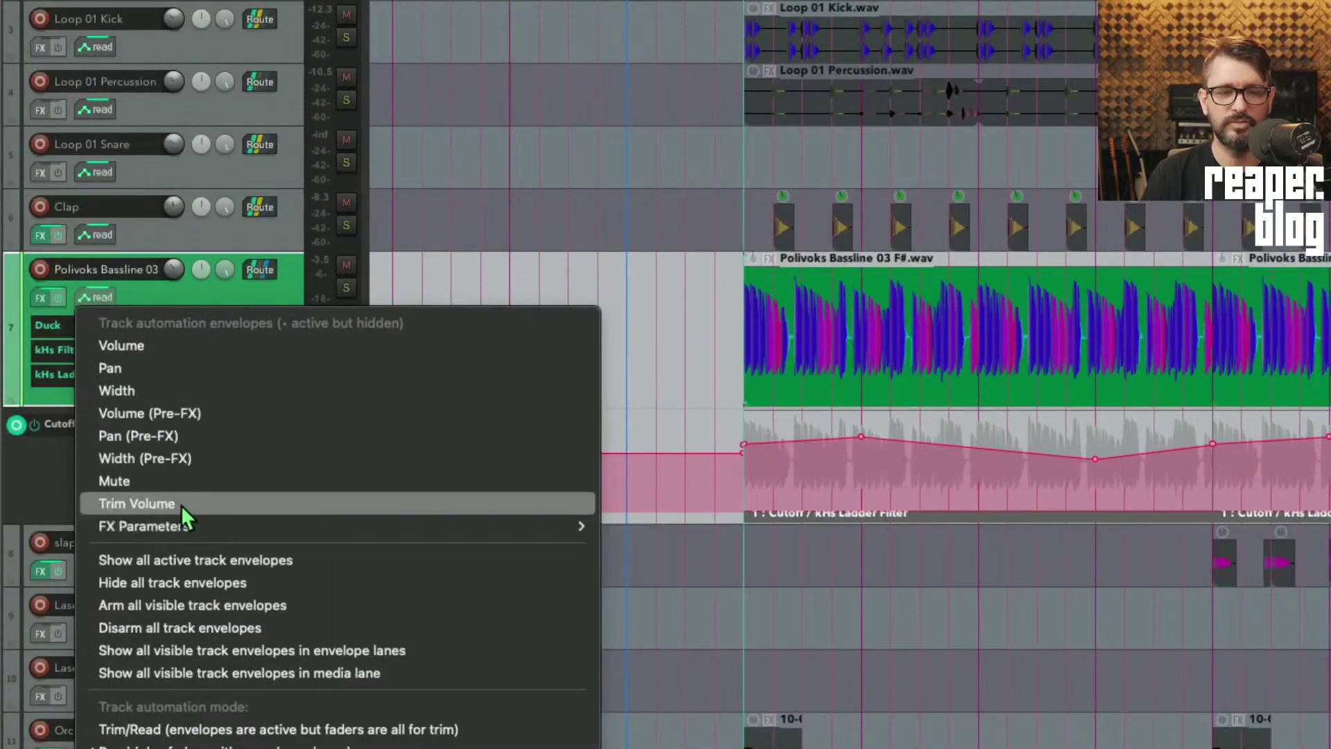
pyautogui.click(181, 504)
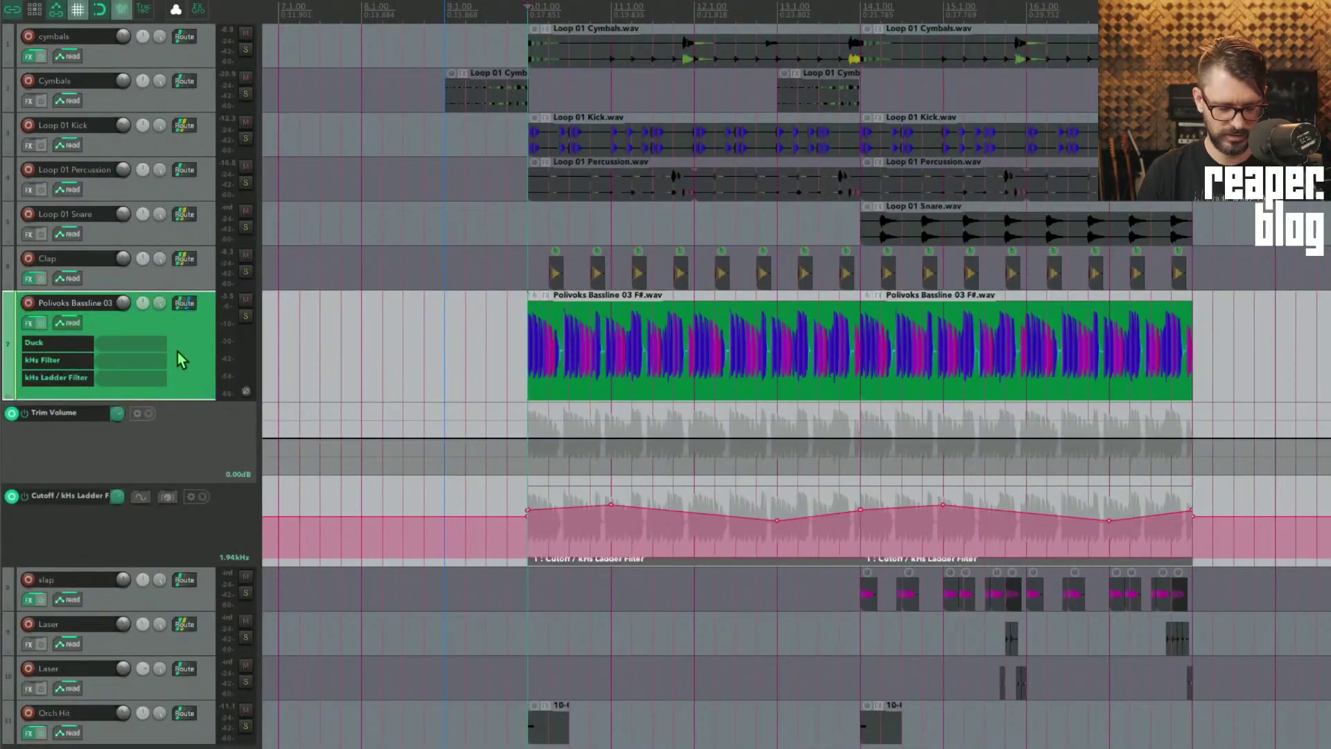
pyautogui.press('v')
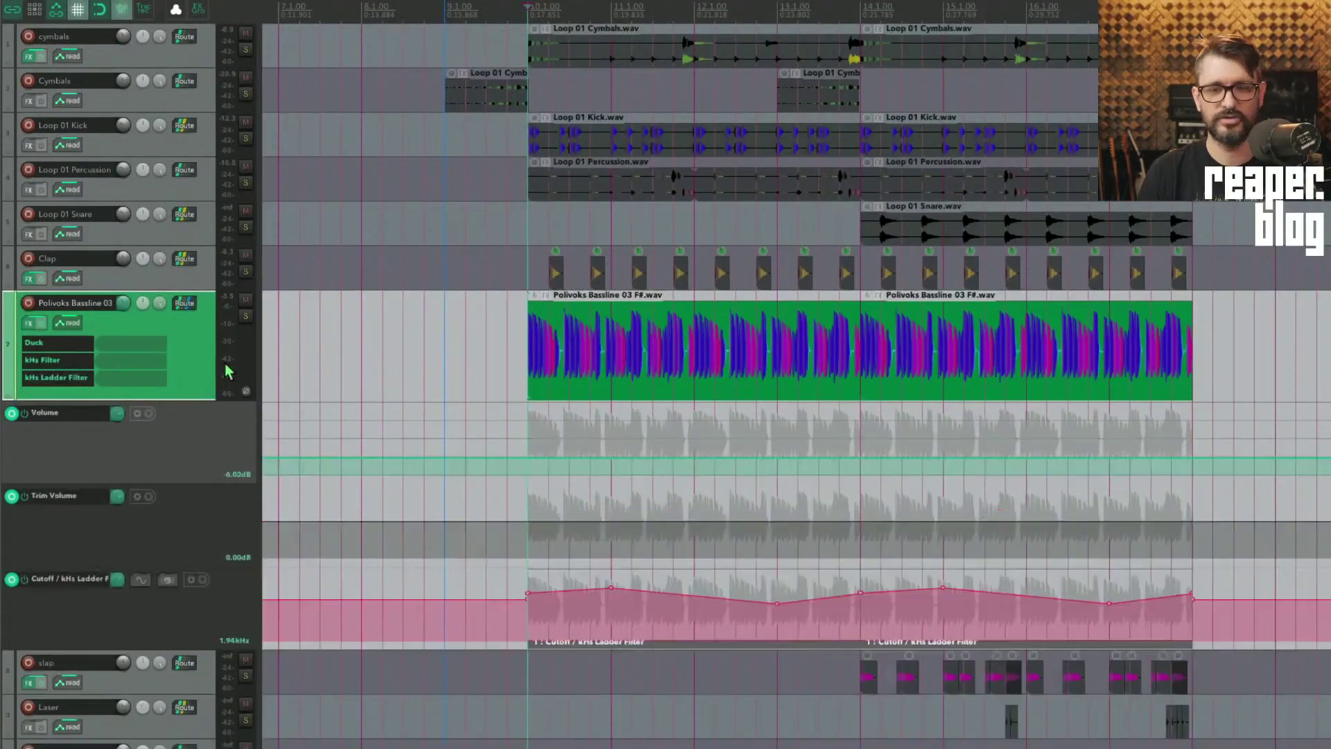
# Select the bassline's Trim Volume envelope and disarm it.
pyautogui.scroll(-3, 402, 391)
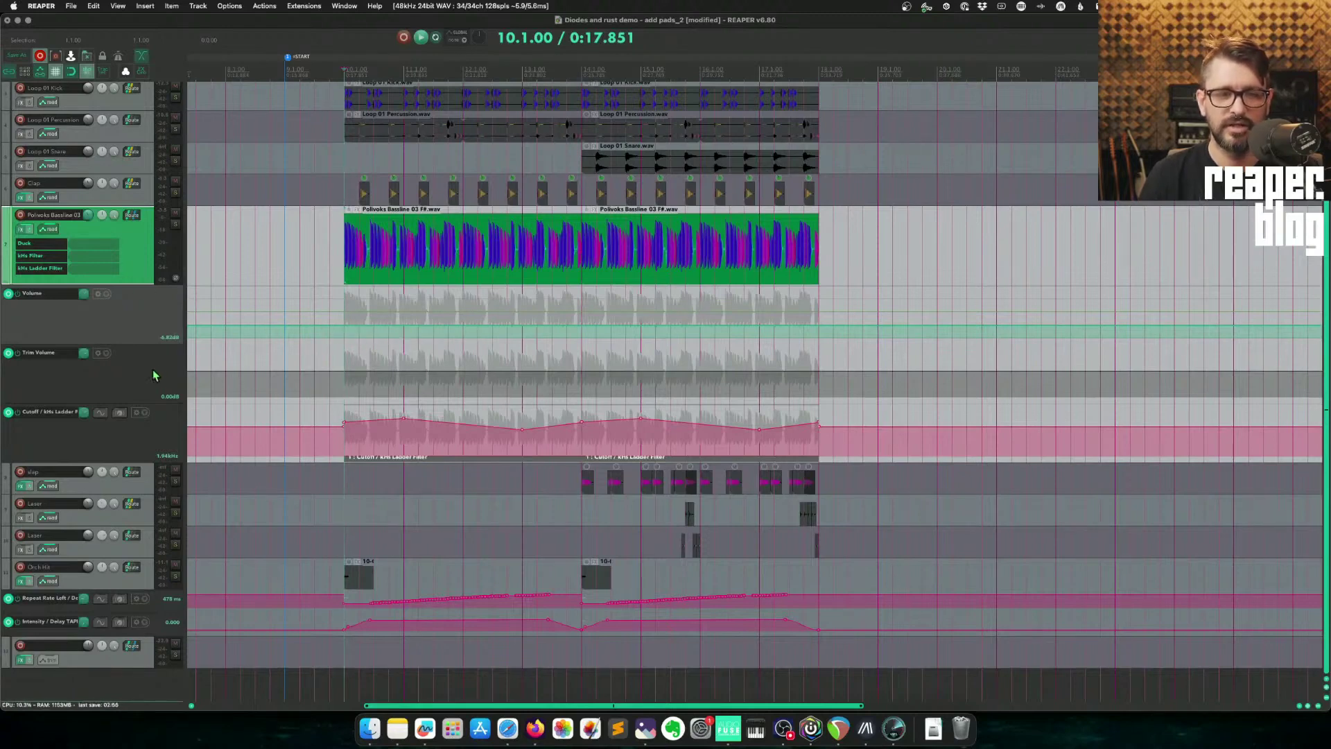
pyautogui.click(127, 381)
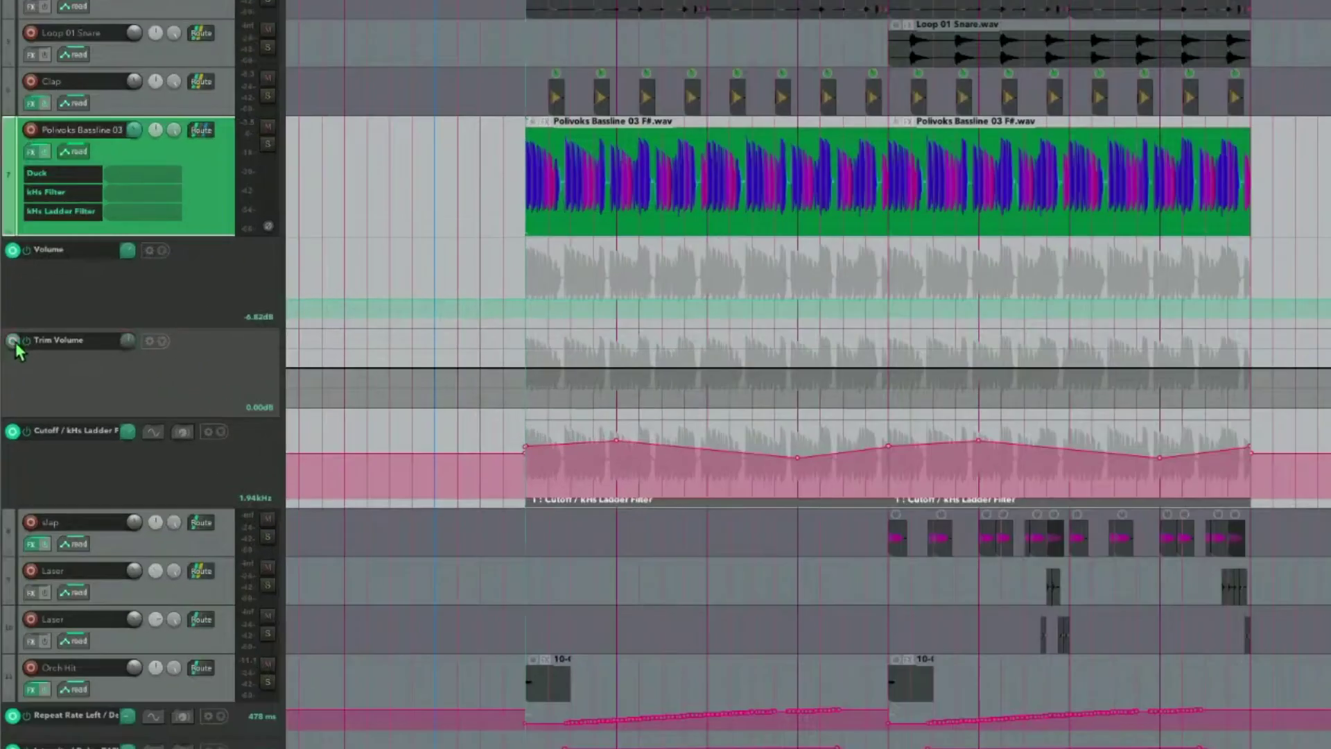
pyautogui.click(9, 352)
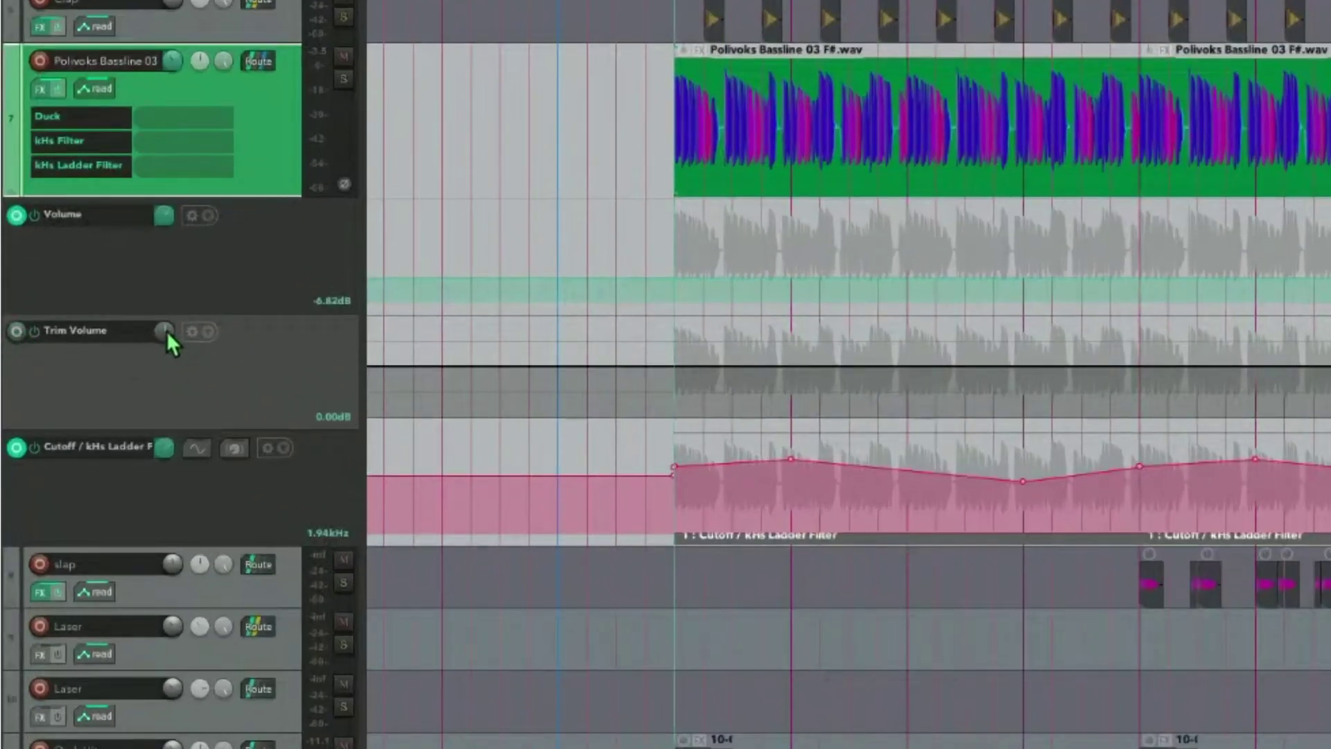
# Lower the bassline's Trim Volume envelope to -1.40 dB and compare playback with that envelope bypassed and enabled.
pyautogui.moveTo(164, 332); pyautogui.dragTo(163, 341)
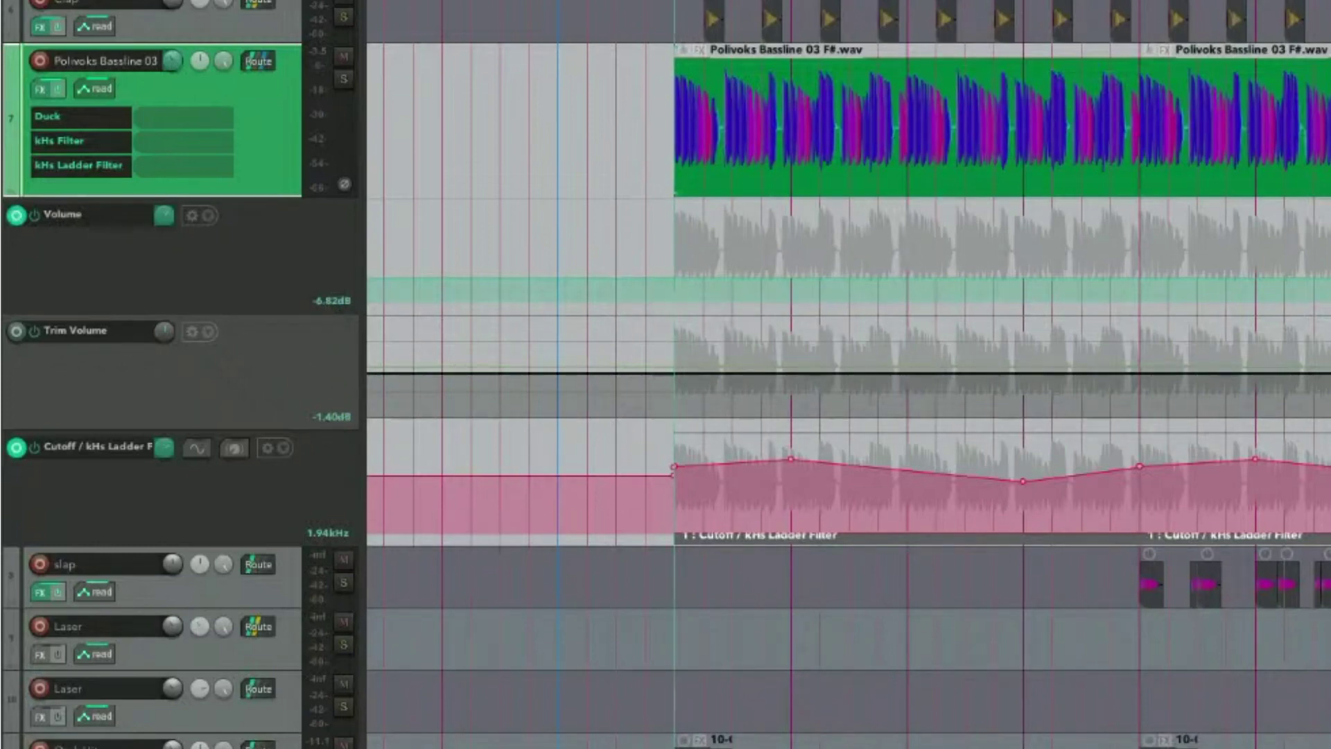
pyautogui.press('space')
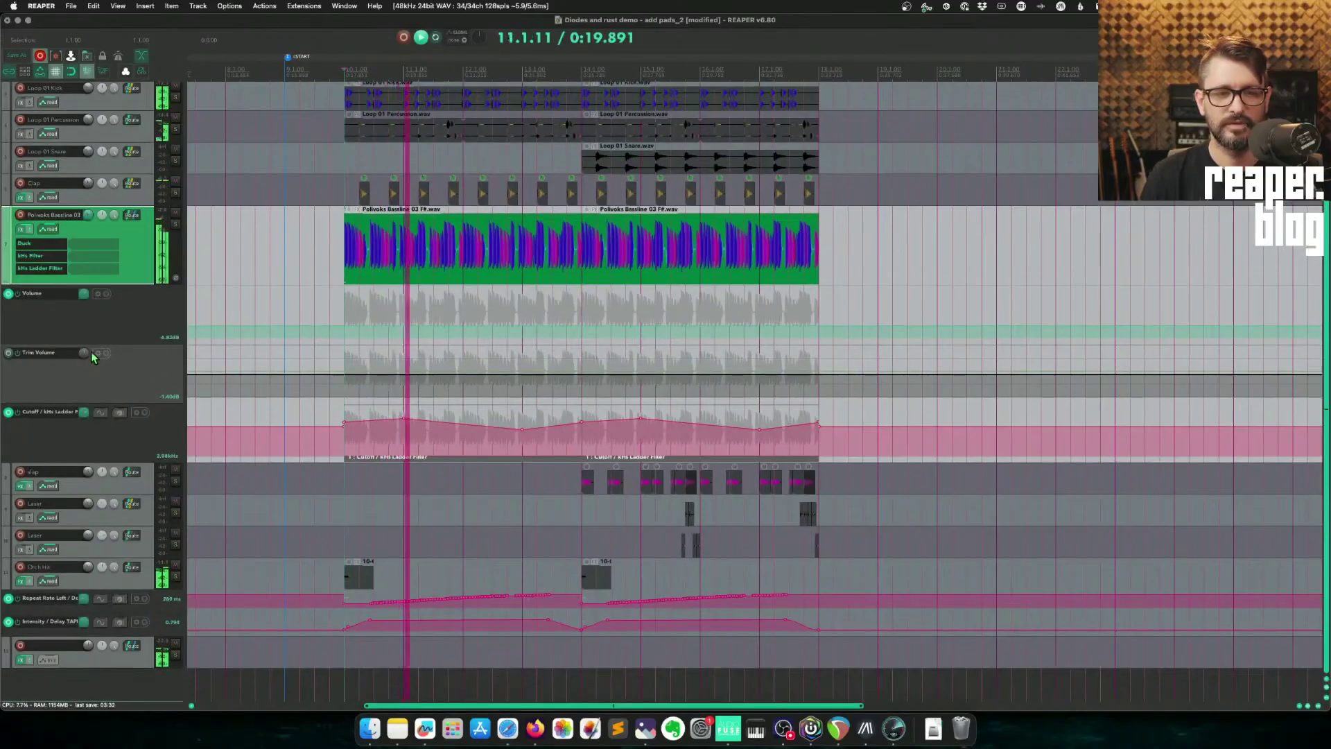
pyautogui.click(18, 353)
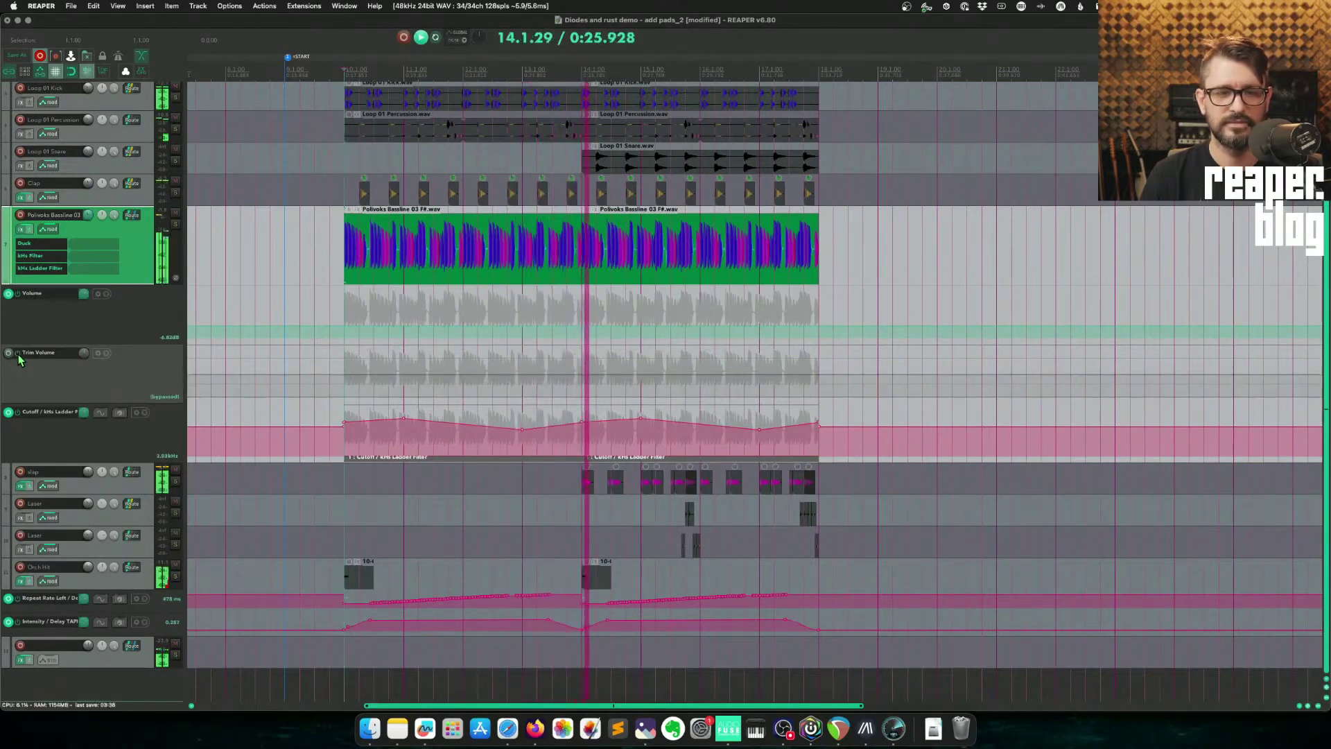
pyautogui.click(18, 354)
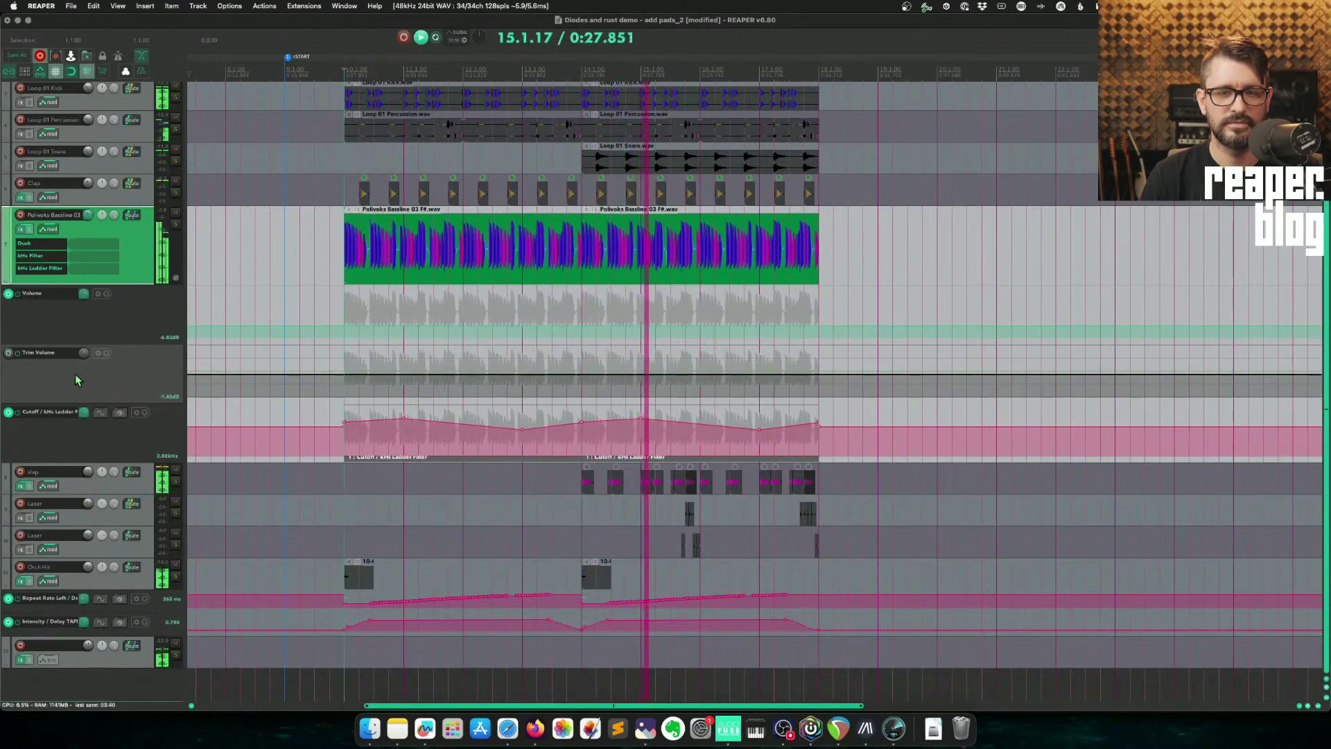
pyautogui.press('space')
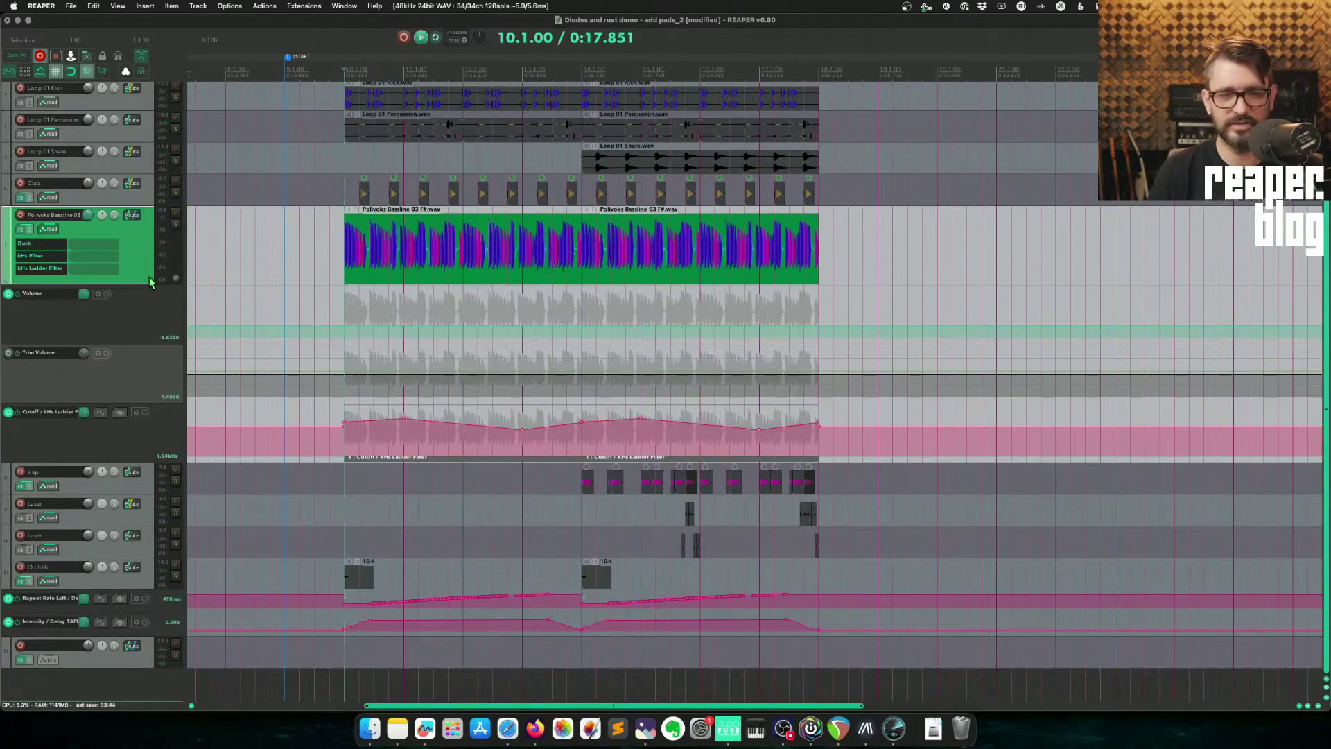
# Search the action list for "trim vol" and highlight the three track actions that apply or swap the volume and trim envelopes.
pyautogui.press('?')
pyautogui.write('trim vol')
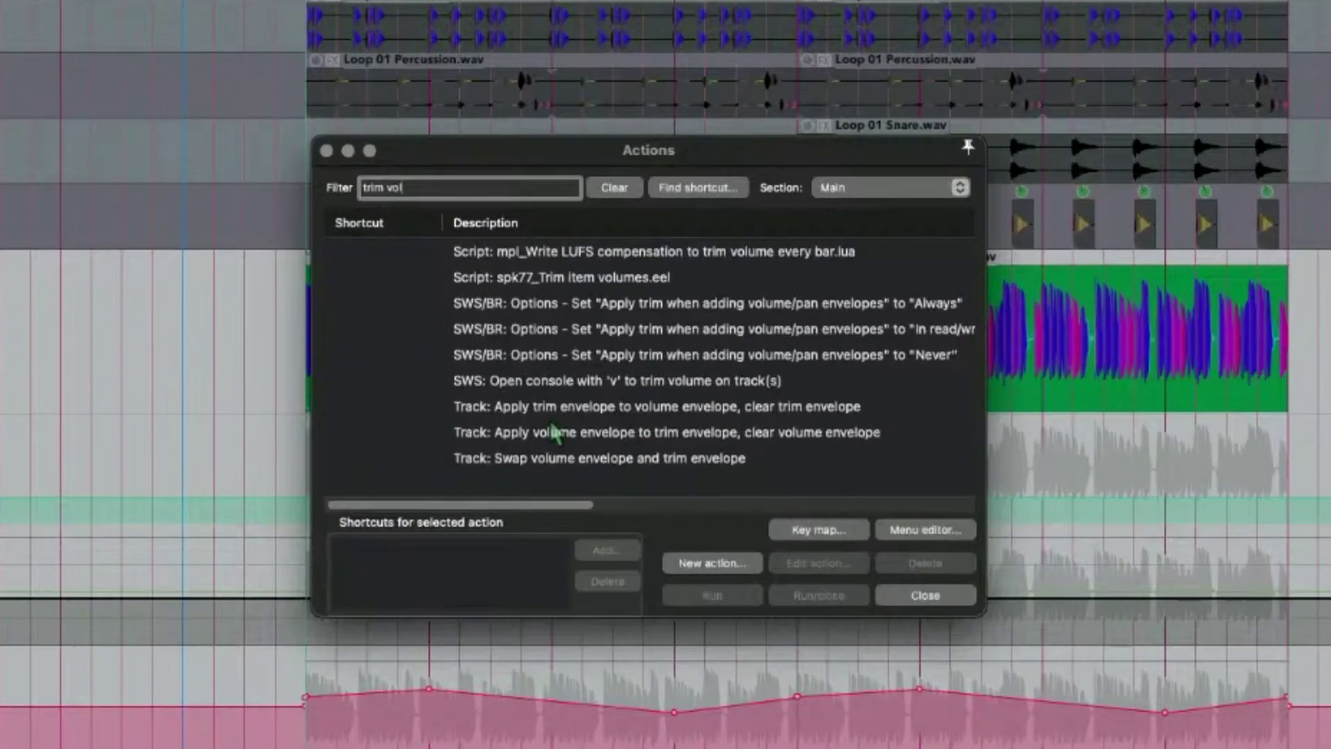
pyautogui.click(500, 283)
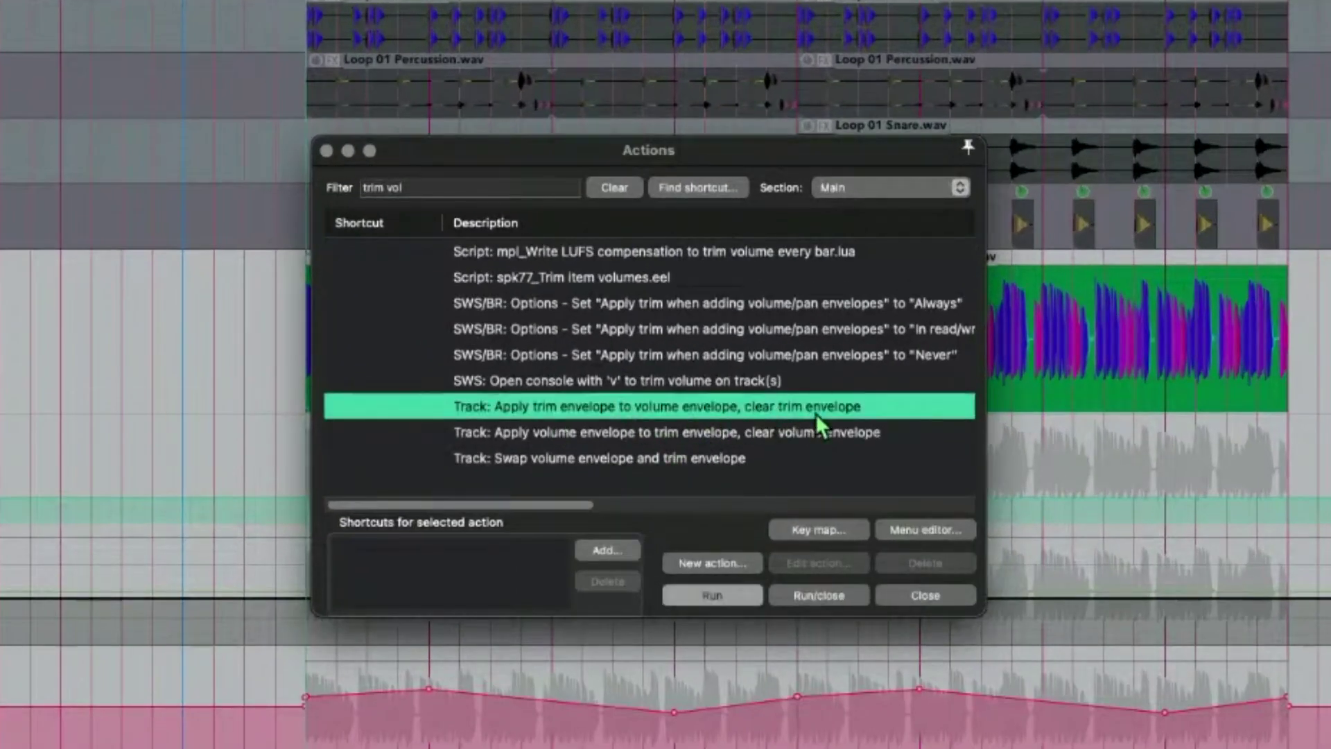
pyautogui.click(478, 438)
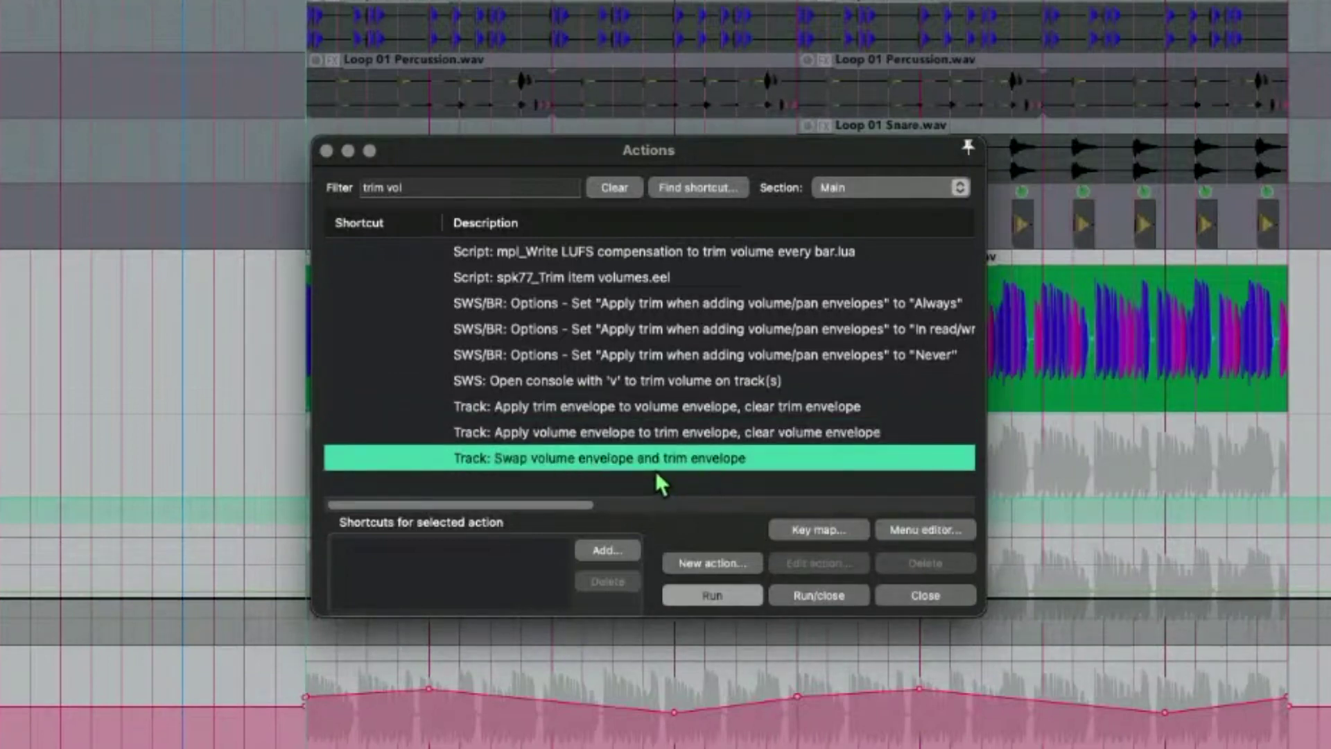
pyautogui.hotkey('shift', 'Up')
pyautogui.hotkey('shift', 'Up')
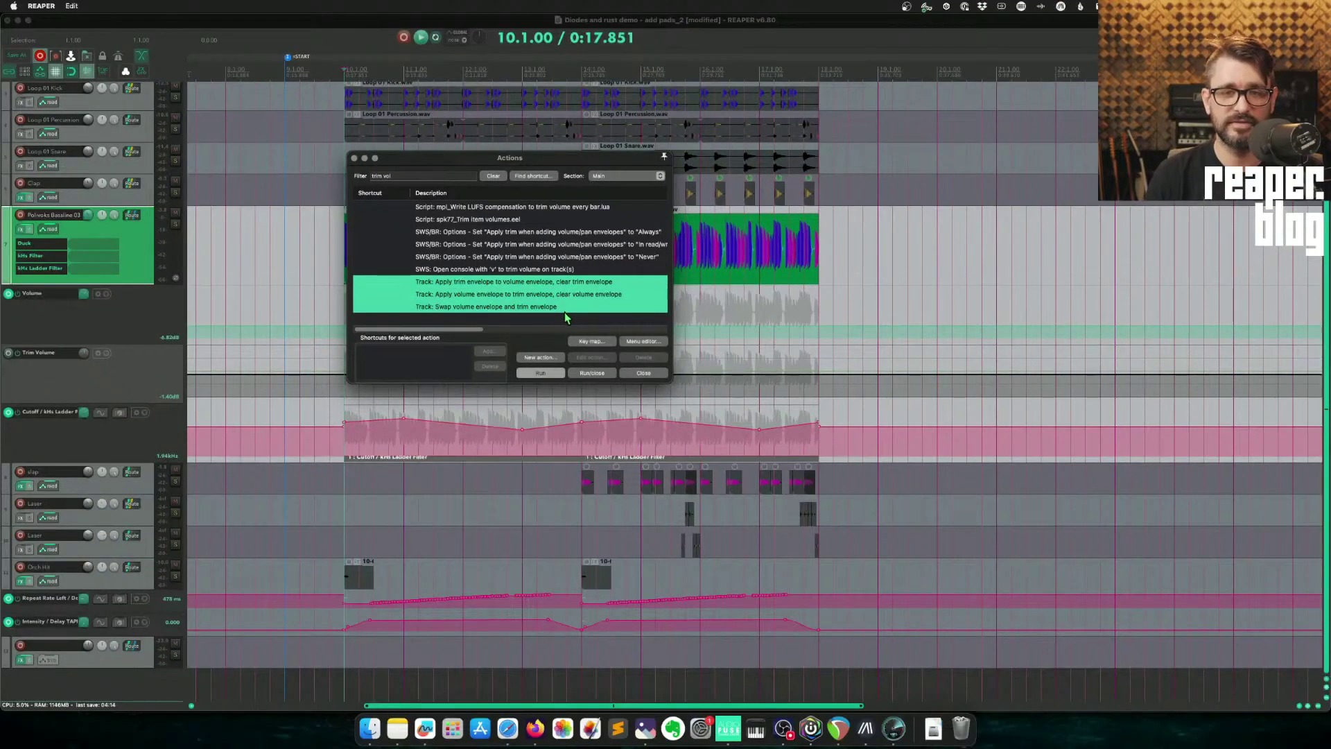
# Run "Track: Swap volume envelope and trim envelope" several times on the bassline, leaving -1.40 dB on its Volume envelope.
pyautogui.moveTo(541, 158); pyautogui.dragTo(938, 136)
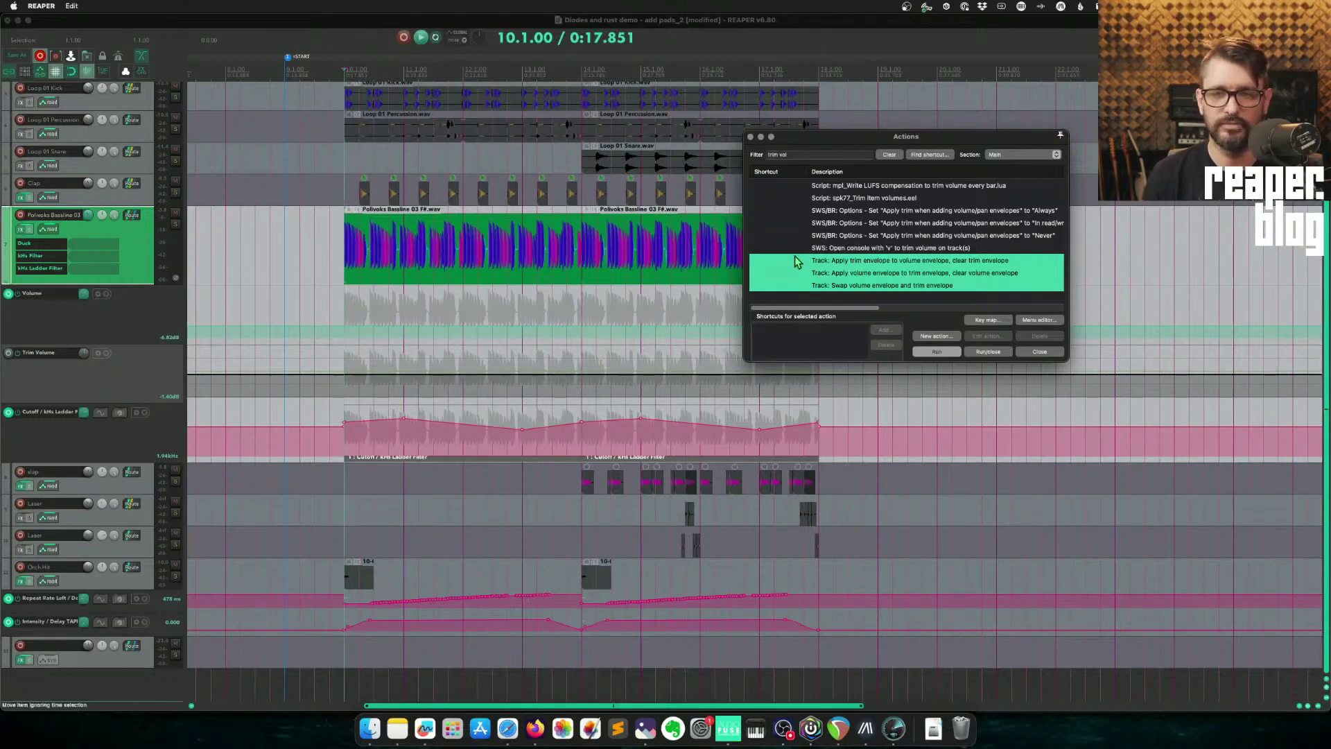
pyautogui.click(901, 260)
pyautogui.click(900, 285)
pyautogui.moveTo(856, 146); pyautogui.dragTo(724, 107)
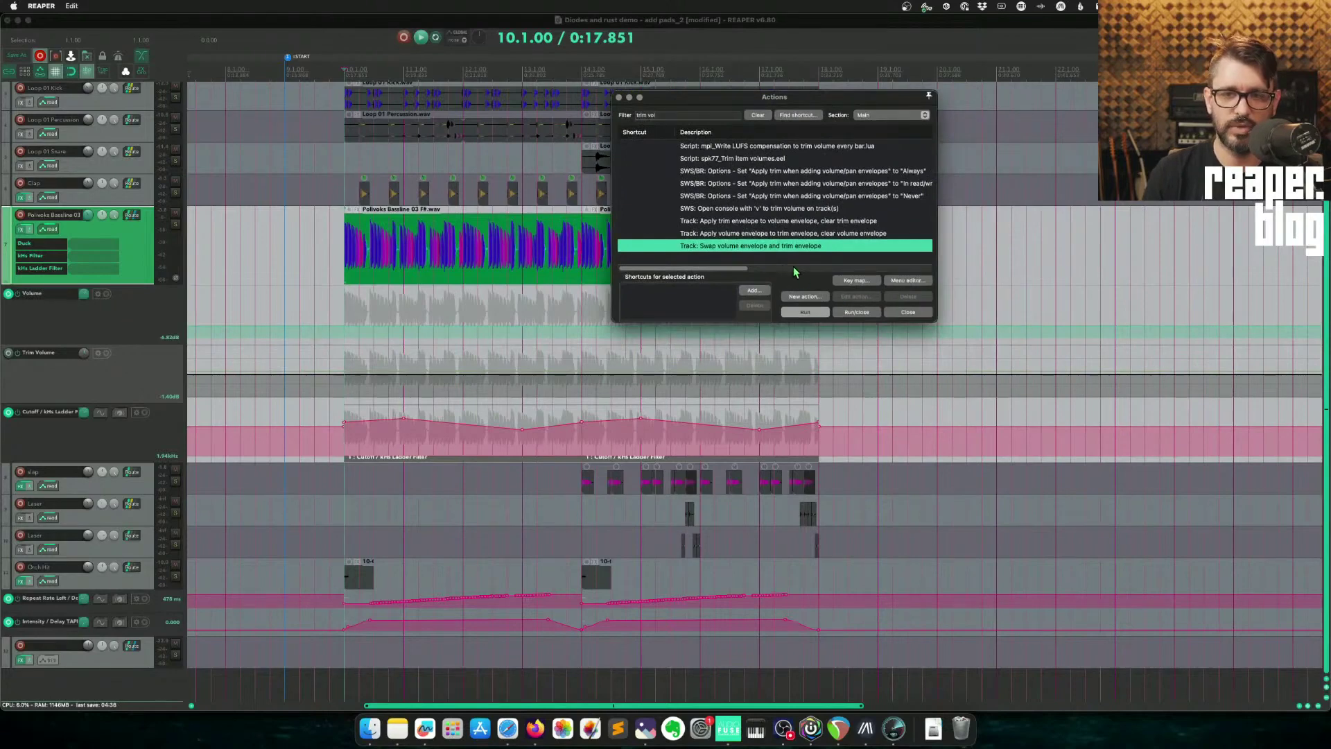
pyautogui.click(821, 313)
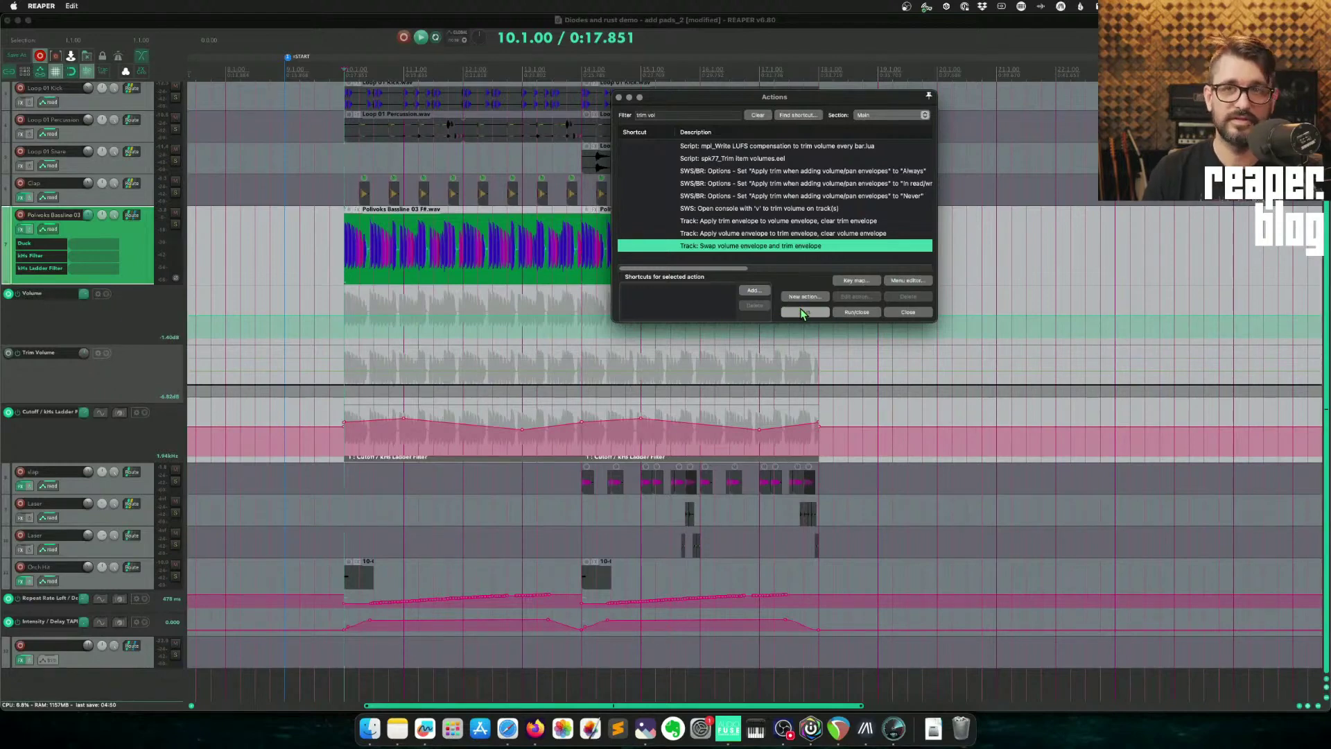
pyautogui.click(804, 312)
pyautogui.click(804, 312)
pyautogui.click(804, 312)
pyautogui.click(804, 312)
# Run "Track: Apply trim envelope to volume envelope, clear trim envelope" on the bassline and undo it.
pyautogui.moveTo(222, 326); pyautogui.dragTo(118, 309)
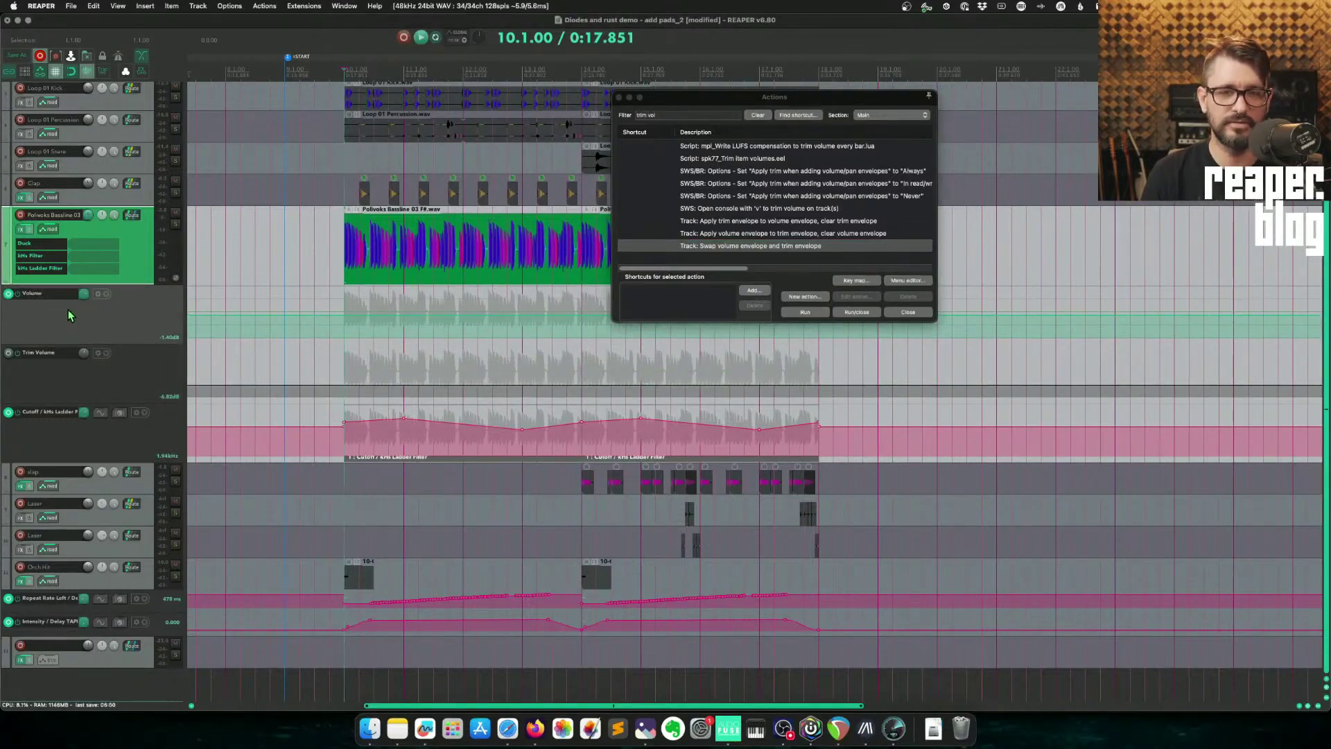
pyautogui.click(113, 368)
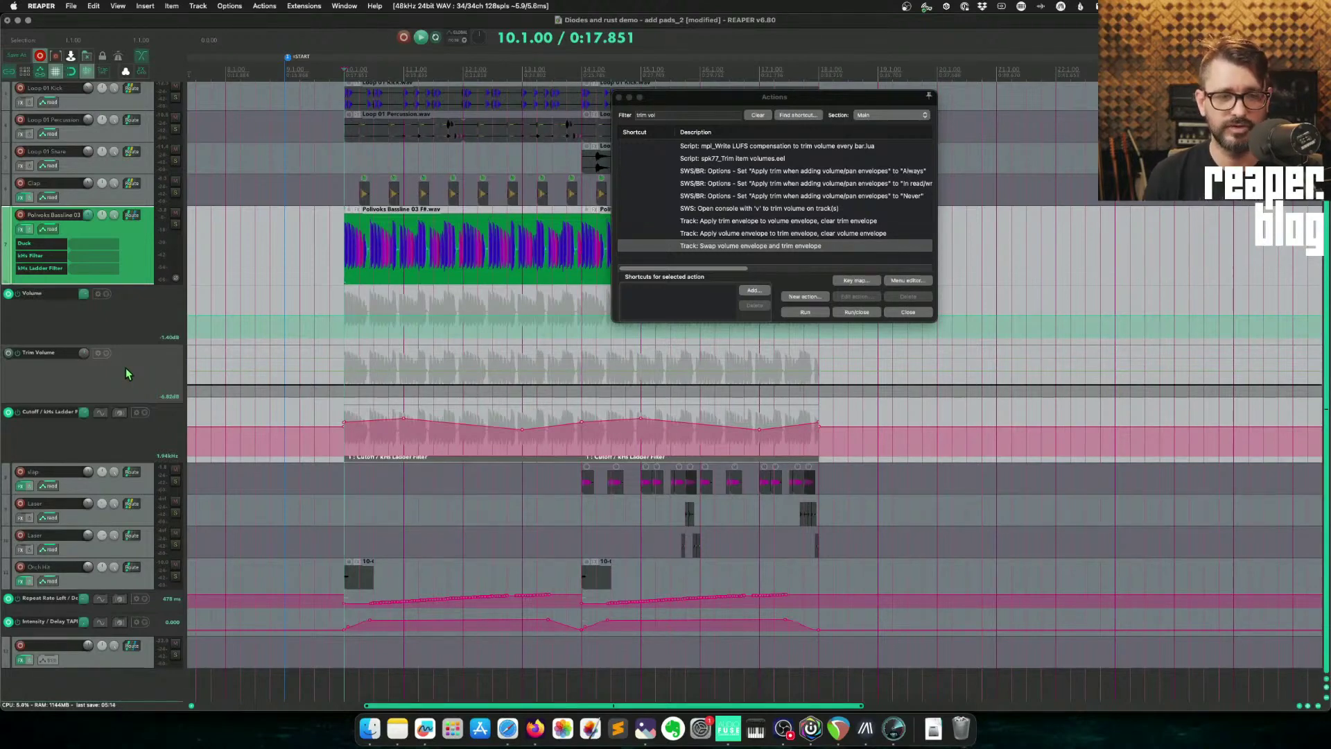
pyautogui.click(763, 222)
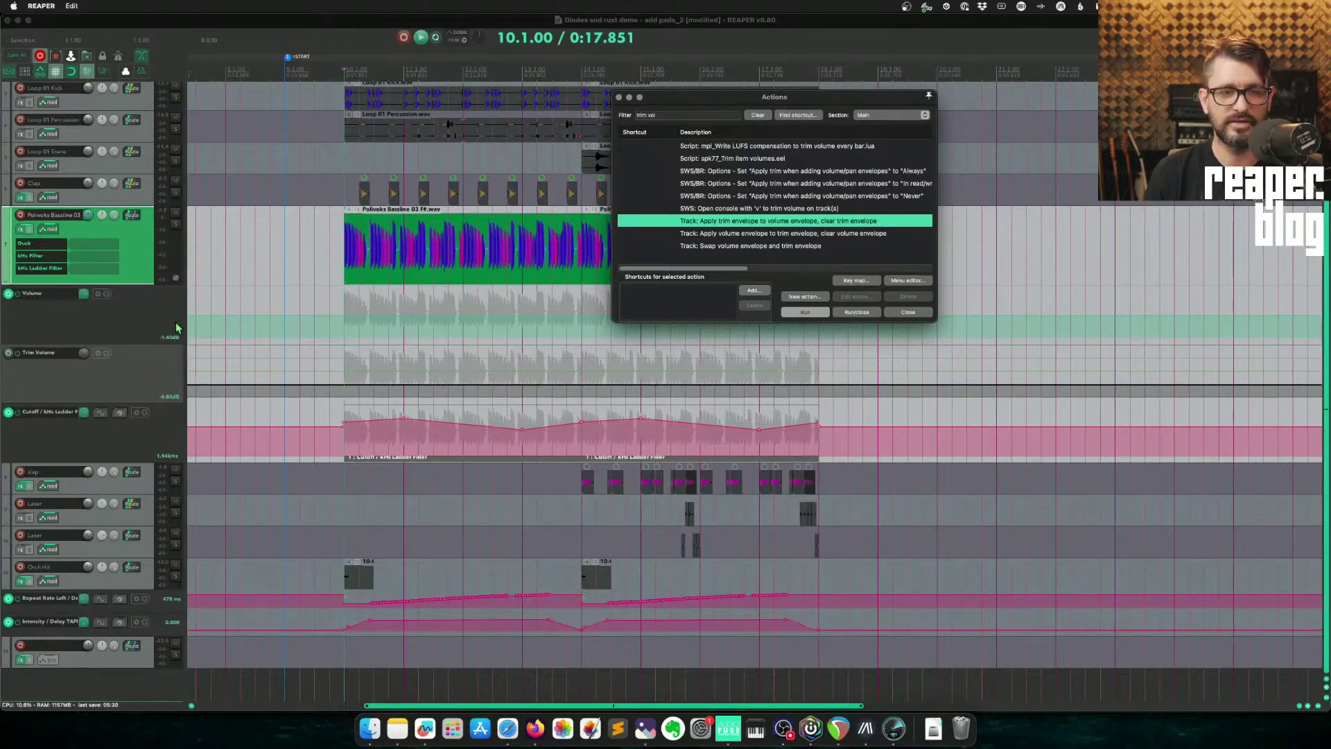
pyautogui.click(806, 312)
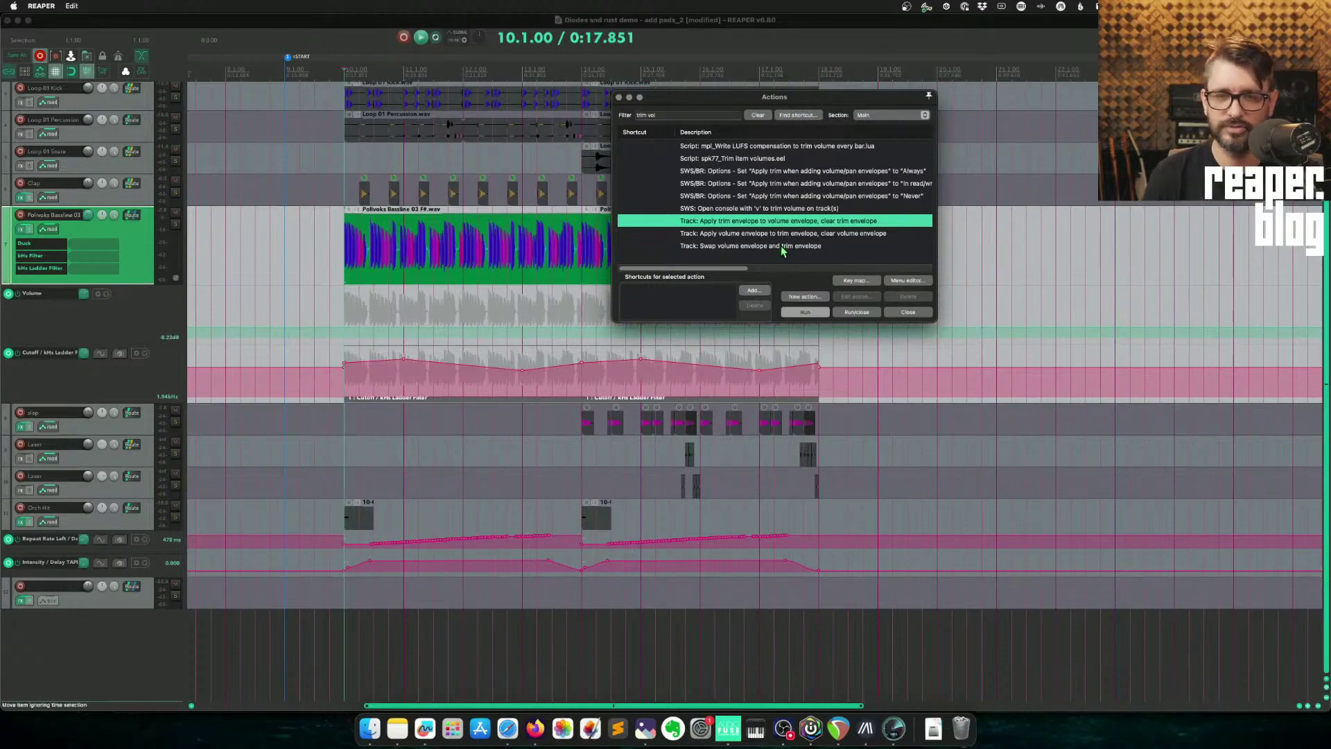
pyautogui.click(163, 55)
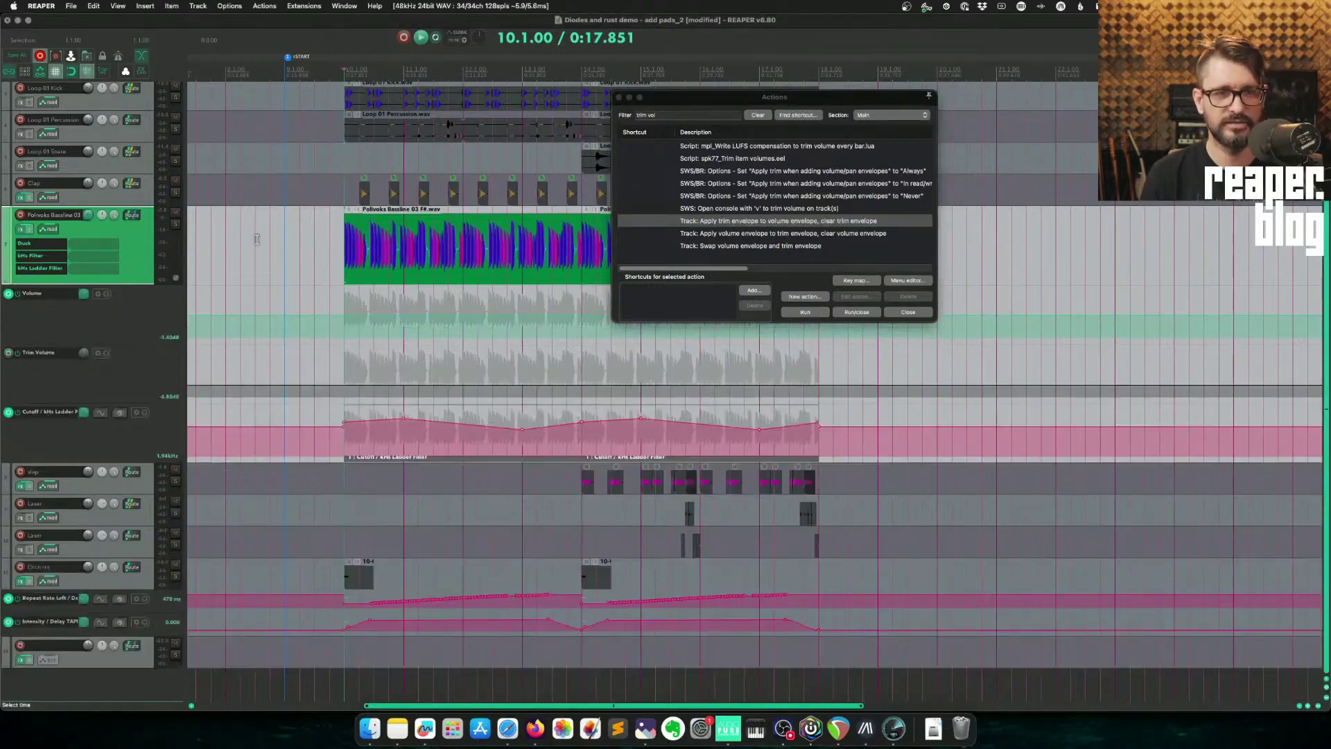
# Close the action list and open the SWS Snapshots window with the bassline track selected.
pyautogui.moveTo(654, 103); pyautogui.dragTo(624, 113)
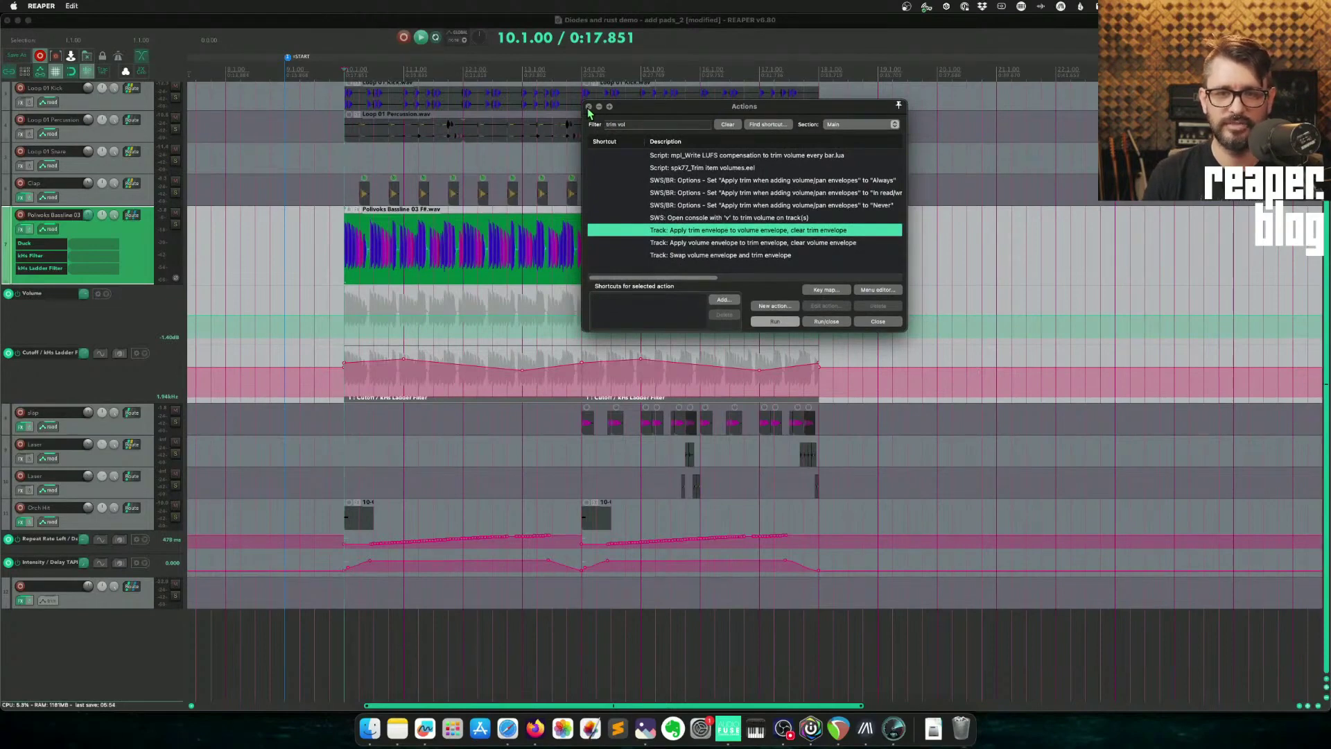
pyautogui.click(589, 107)
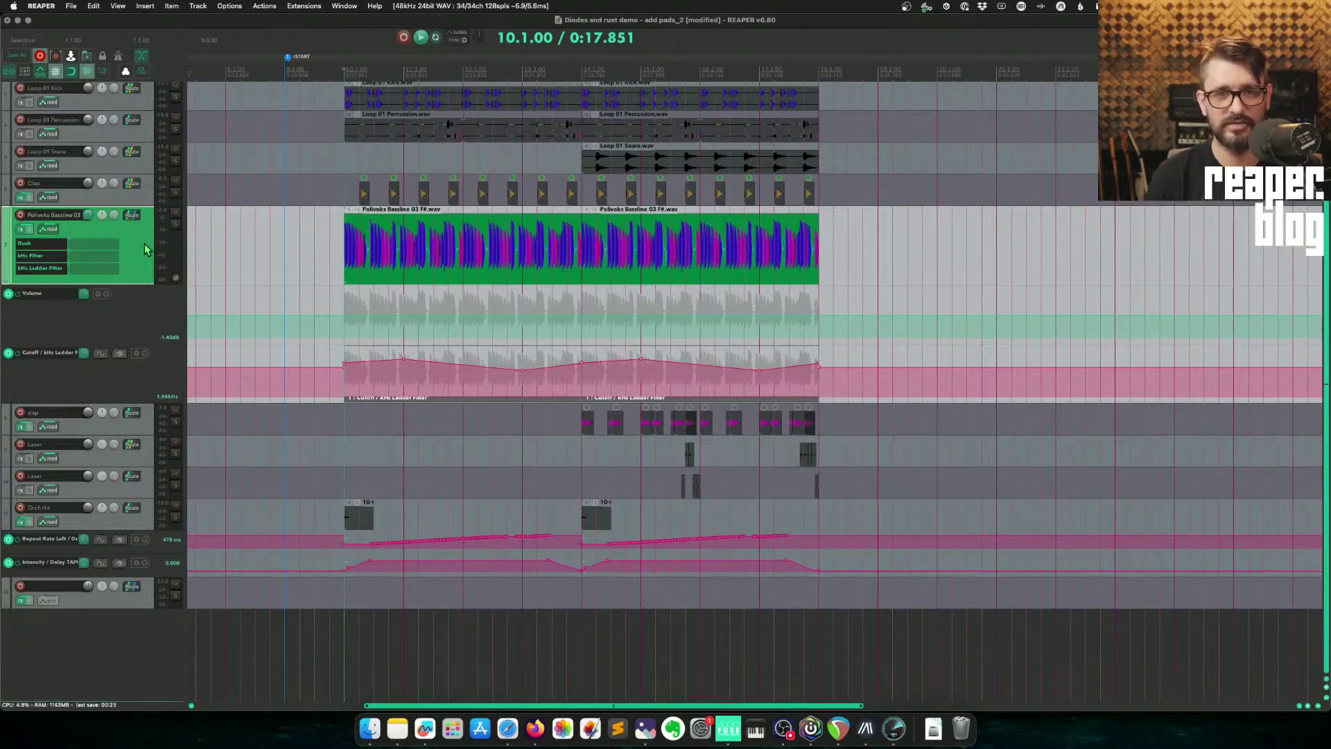
pyautogui.click(303, 8)
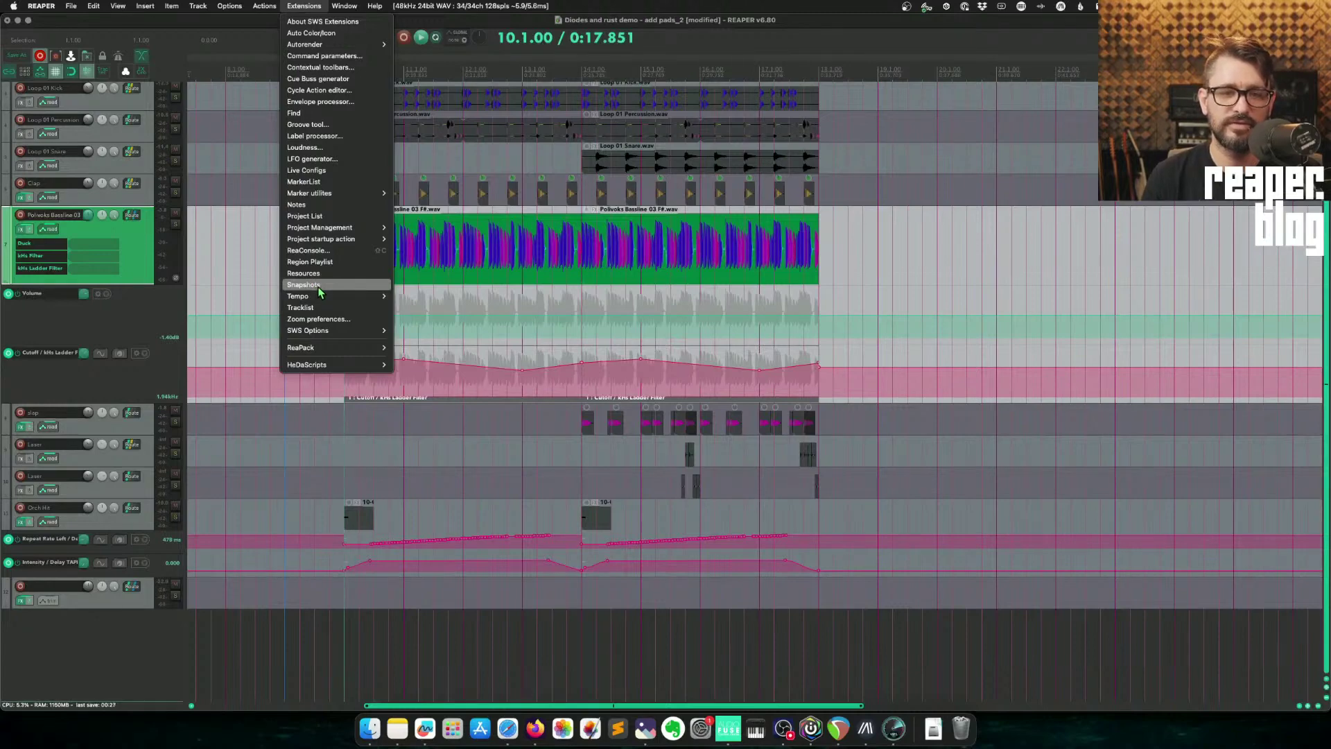
pyautogui.press('Escape')
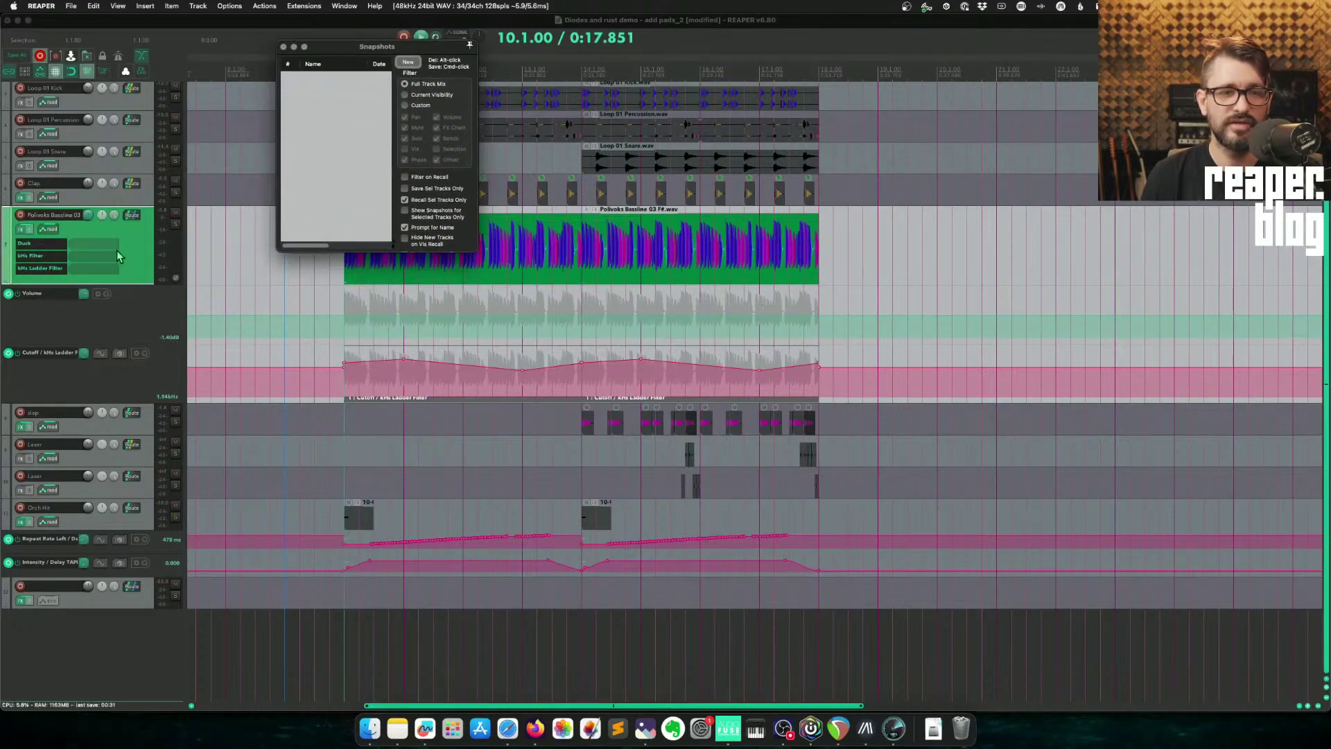
pyautogui.click(147, 246)
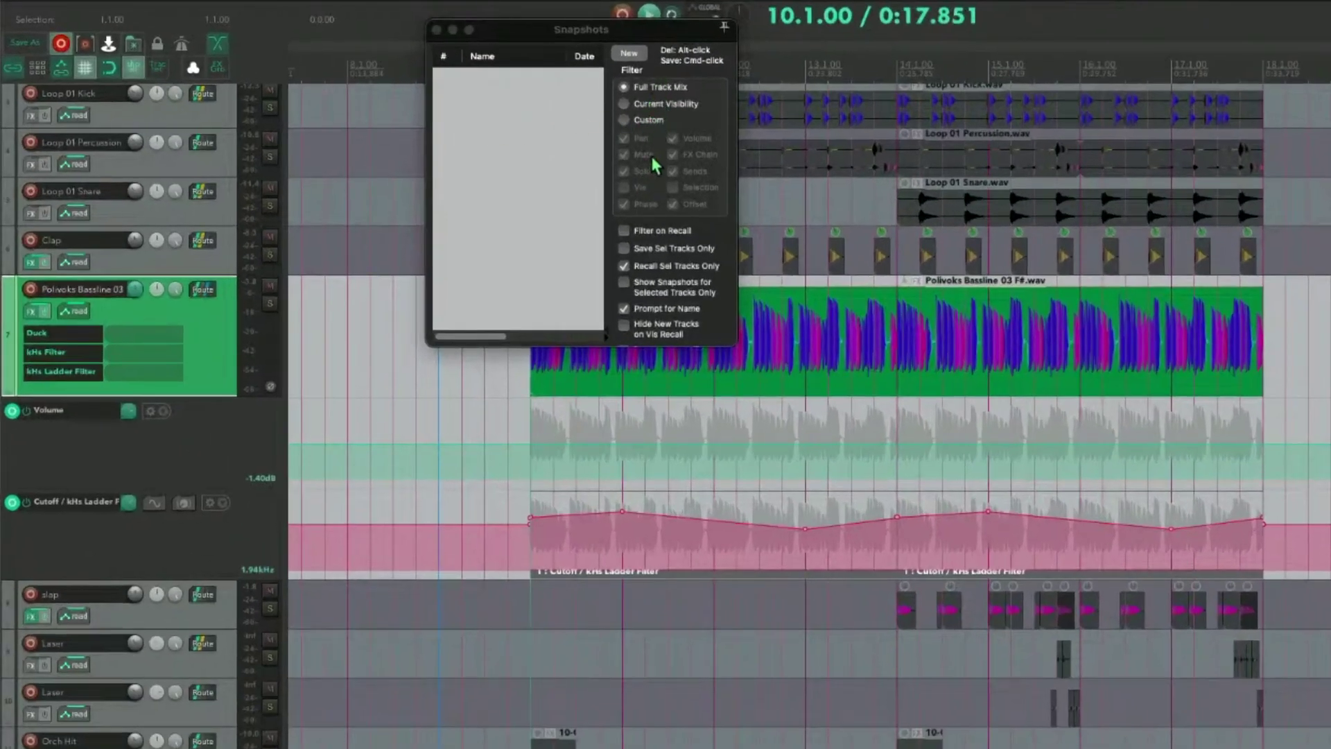
# Set a custom snapshot filter with only Volume for selected tracks, and save the bassline's level as snapshot "Vol 1".
pyautogui.click(624, 119)
pyautogui.click(624, 154)
pyautogui.click(624, 138)
pyautogui.click(624, 171)
pyautogui.click(624, 204)
pyautogui.click(673, 154)
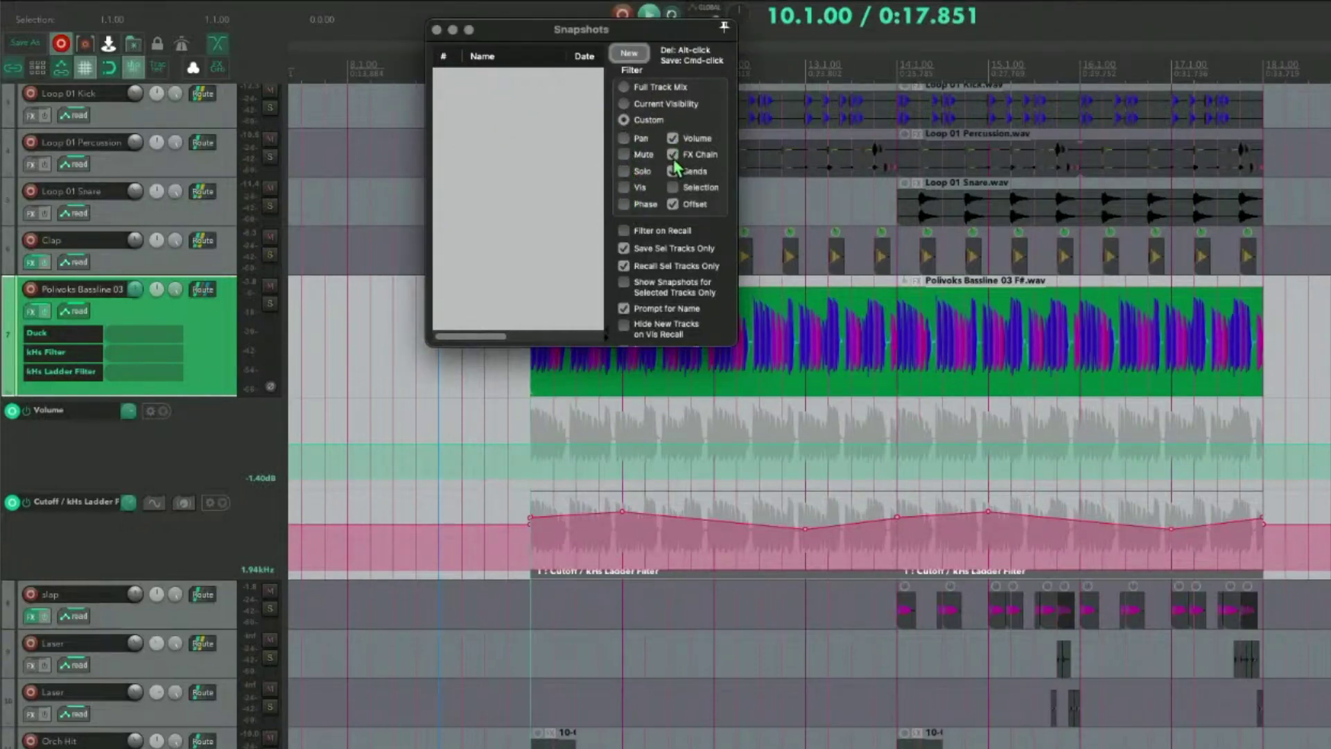
pyautogui.click(676, 204)
pyautogui.click(629, 56)
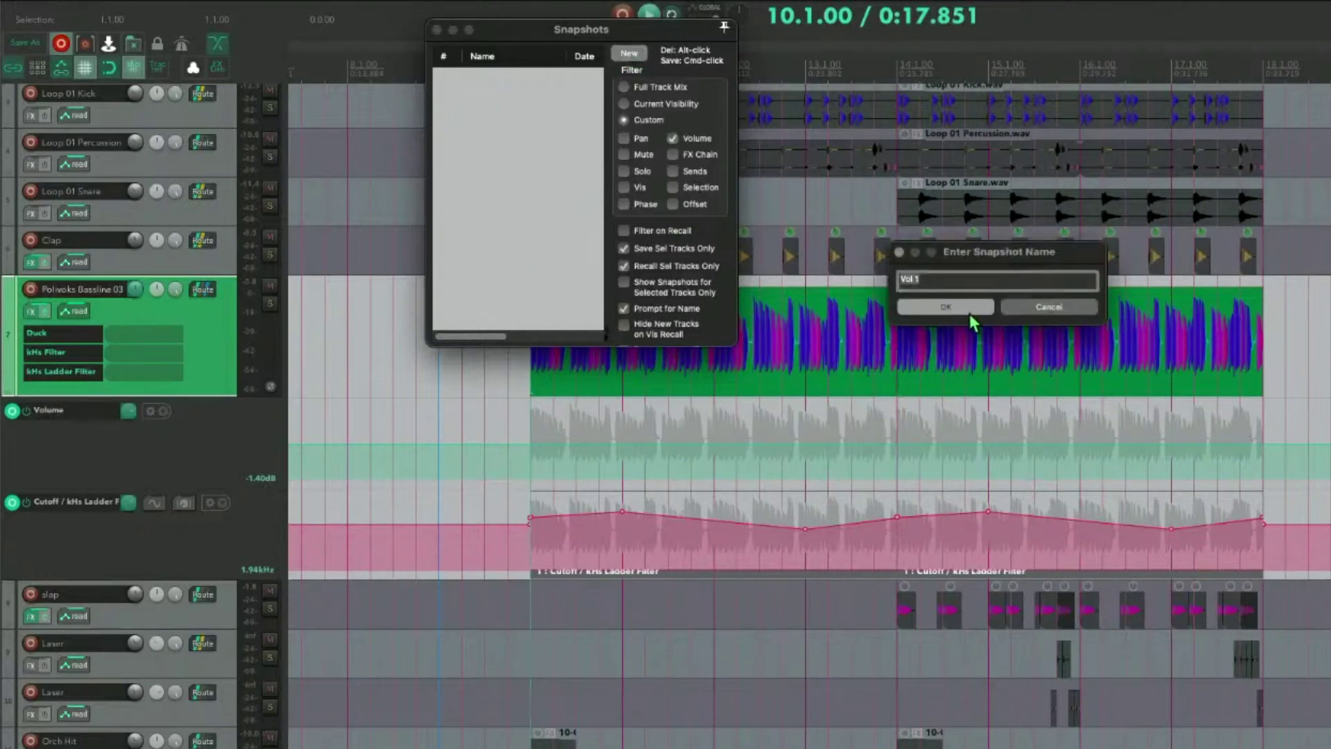
pyautogui.click(962, 306)
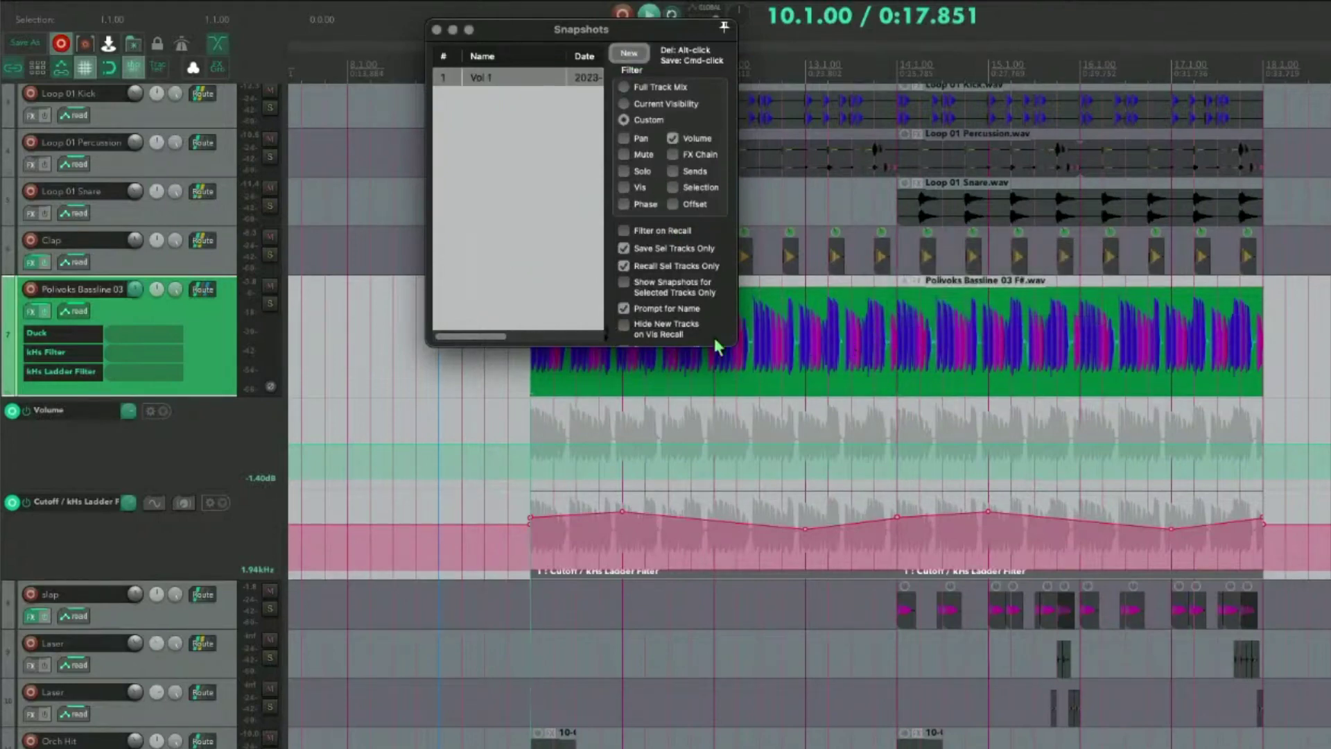
# Hide the bassline's Volume envelope and set the track volume to -6 dB in its routing settings.
pyautogui.click(202, 378)
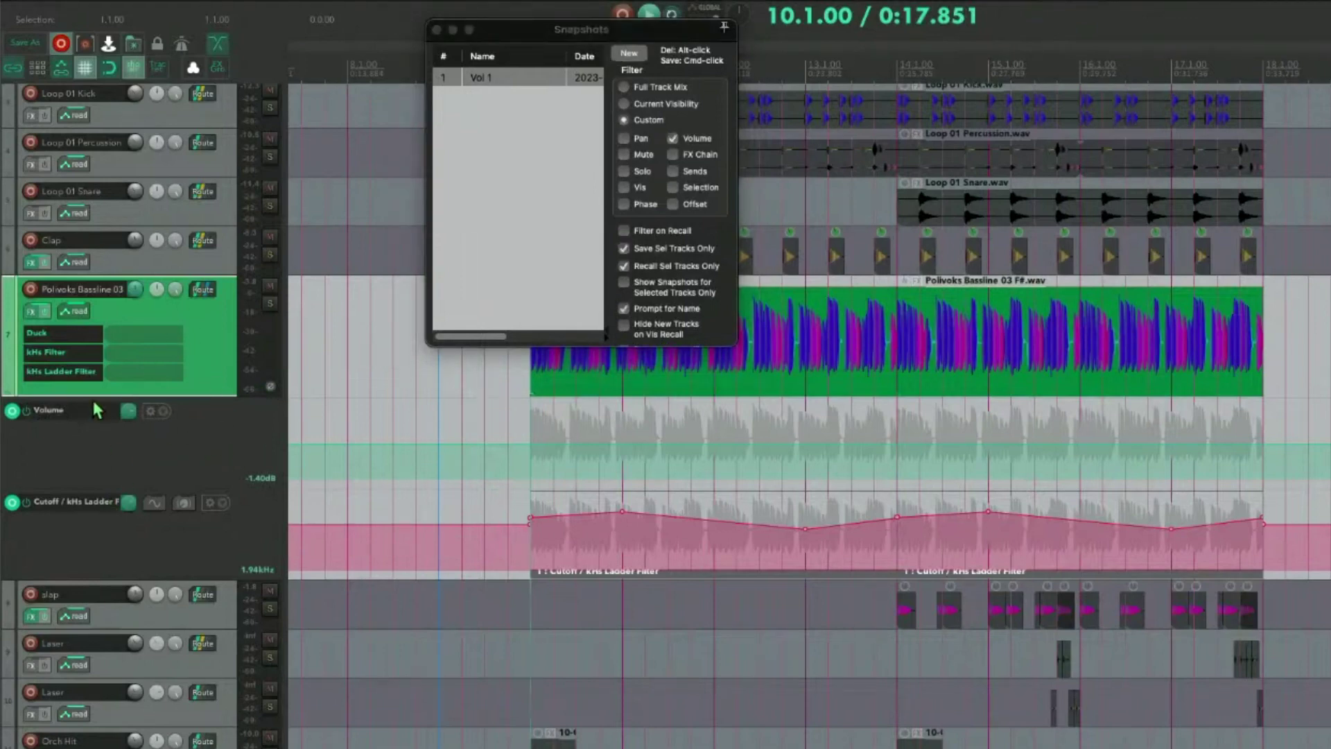
pyautogui.press('v')
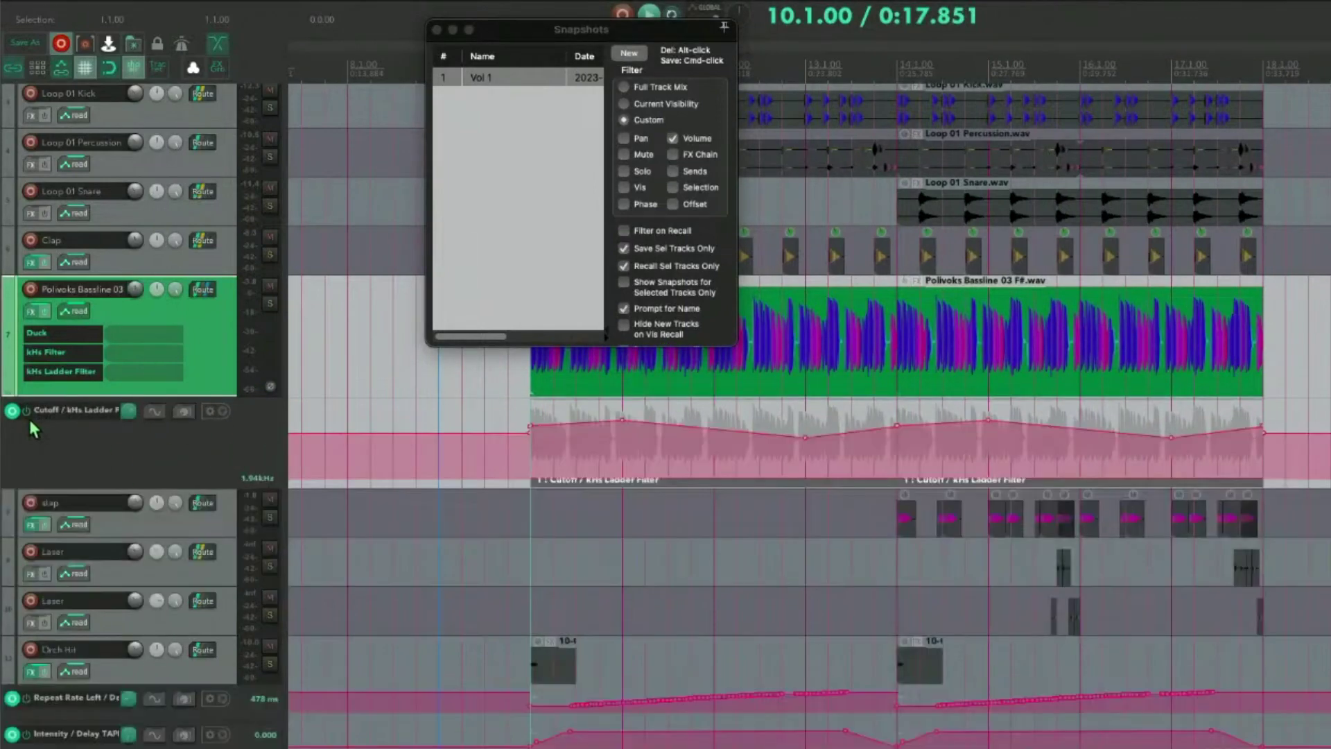
pyautogui.rightClick(137, 294)
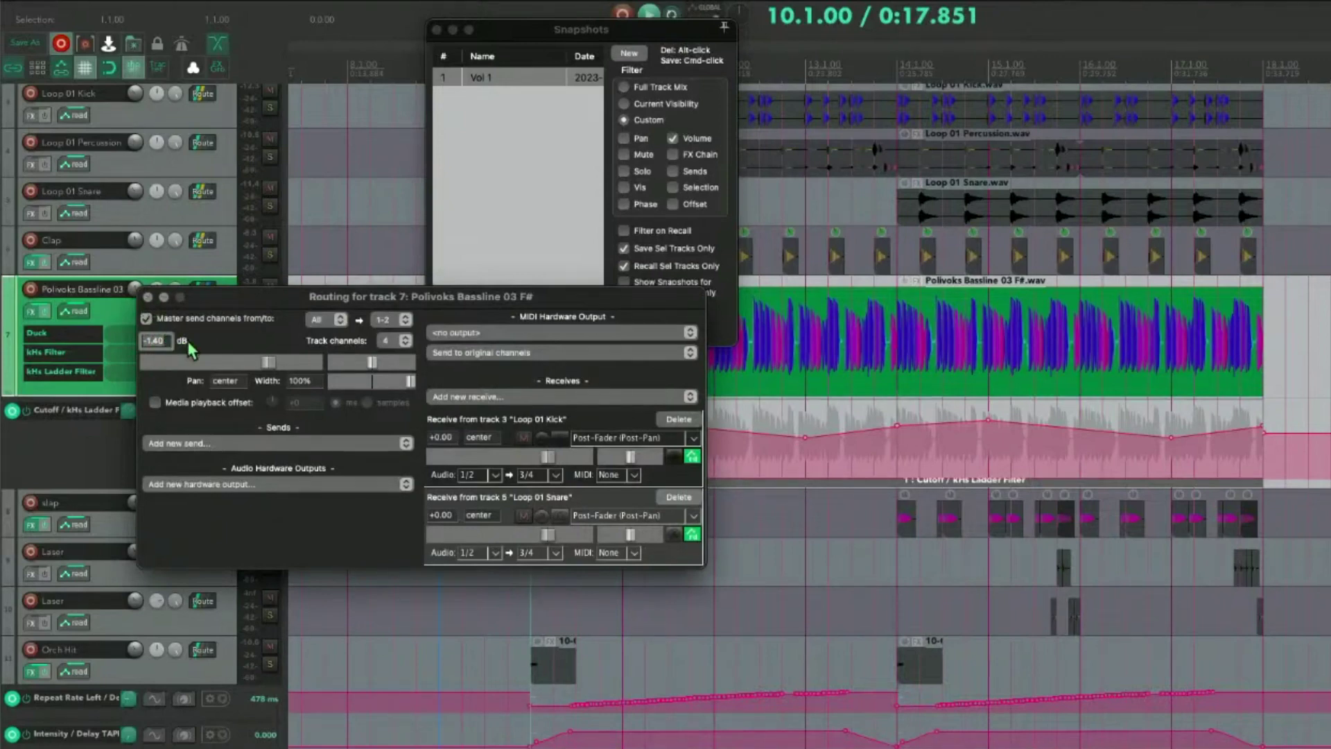
pyautogui.write('-6')
pyautogui.press('Return')
# Review the options for snapshot "Vol 1", then set the bassline's volume to -8 dB and close its routing settings.
pyautogui.click(548, 76)
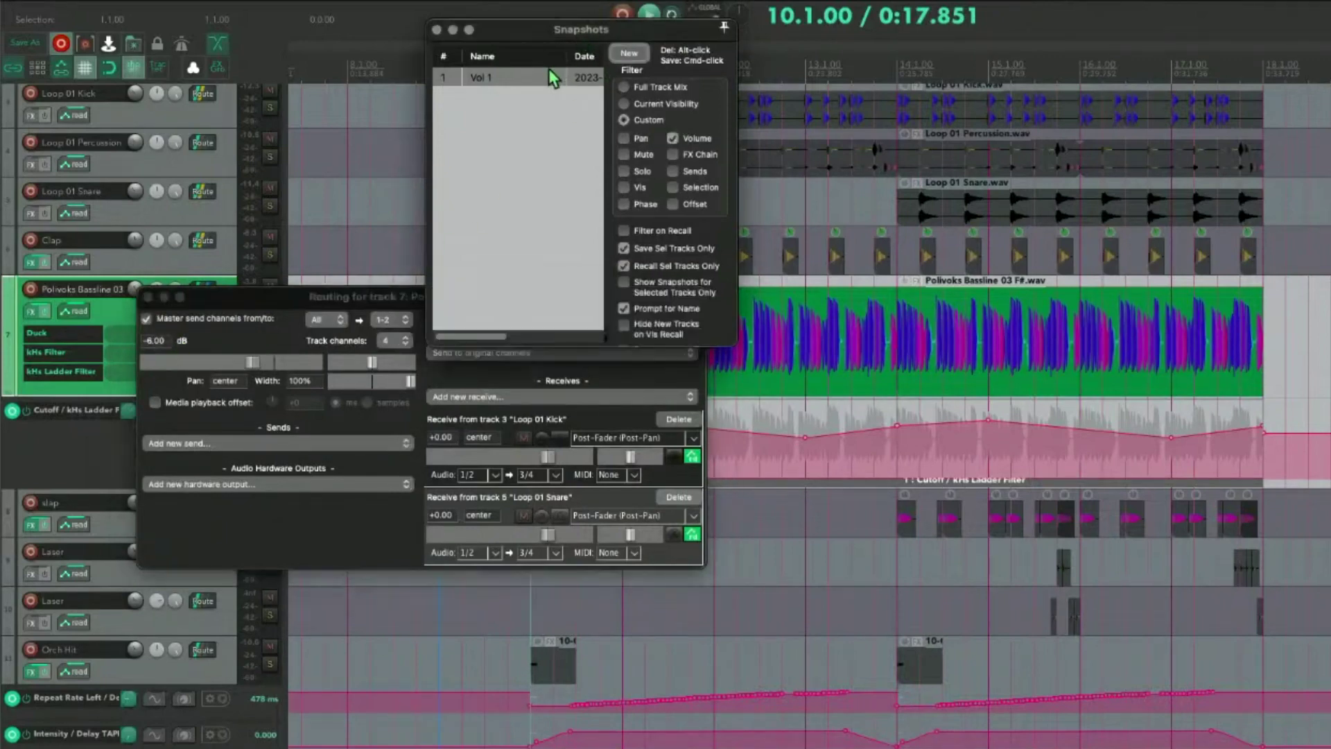
pyautogui.rightClick(548, 70)
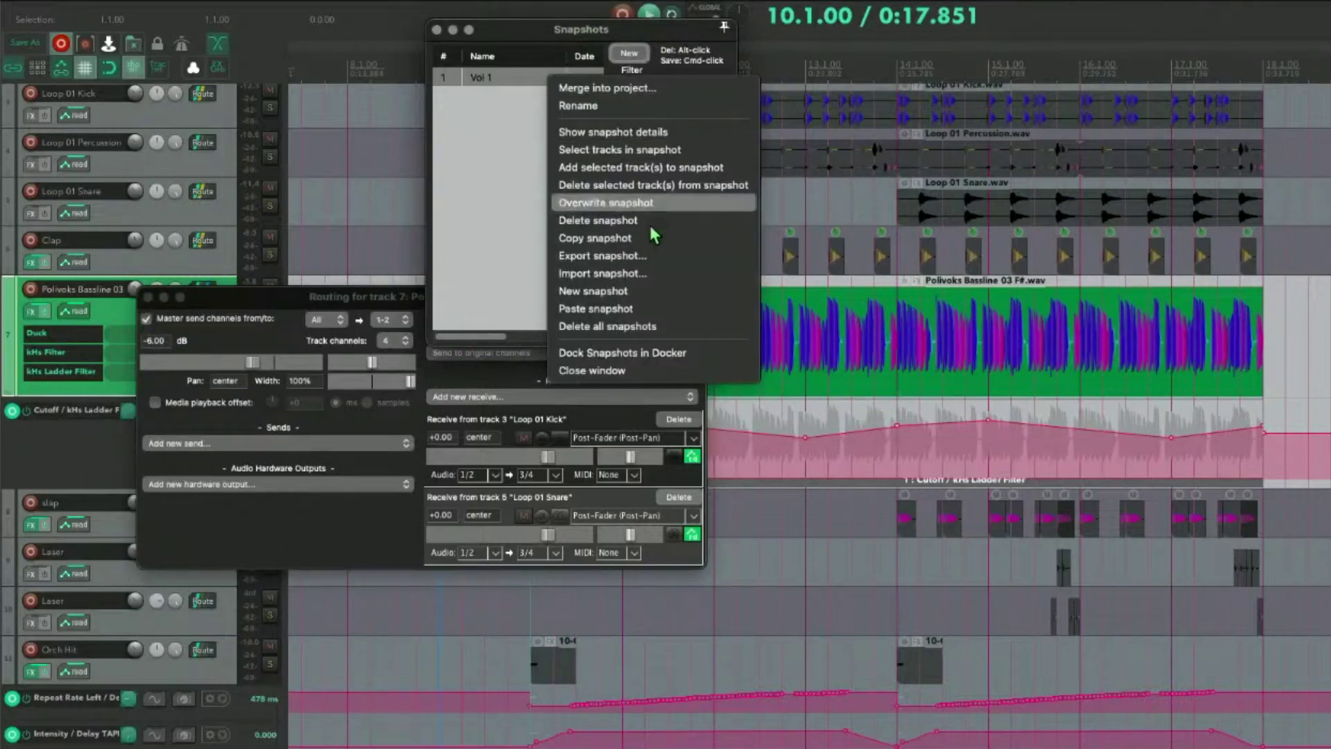
pyautogui.click(310, 305)
pyautogui.click(166, 345)
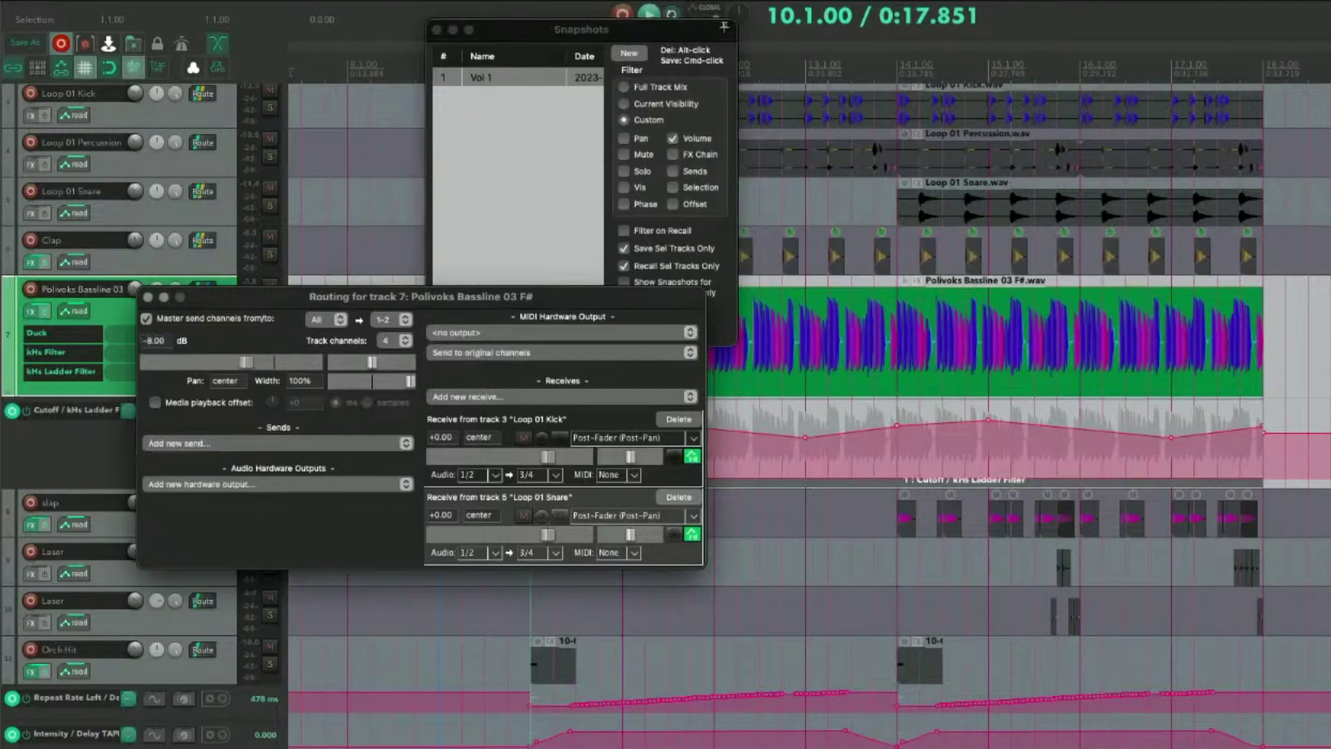
pyautogui.press('Escape')
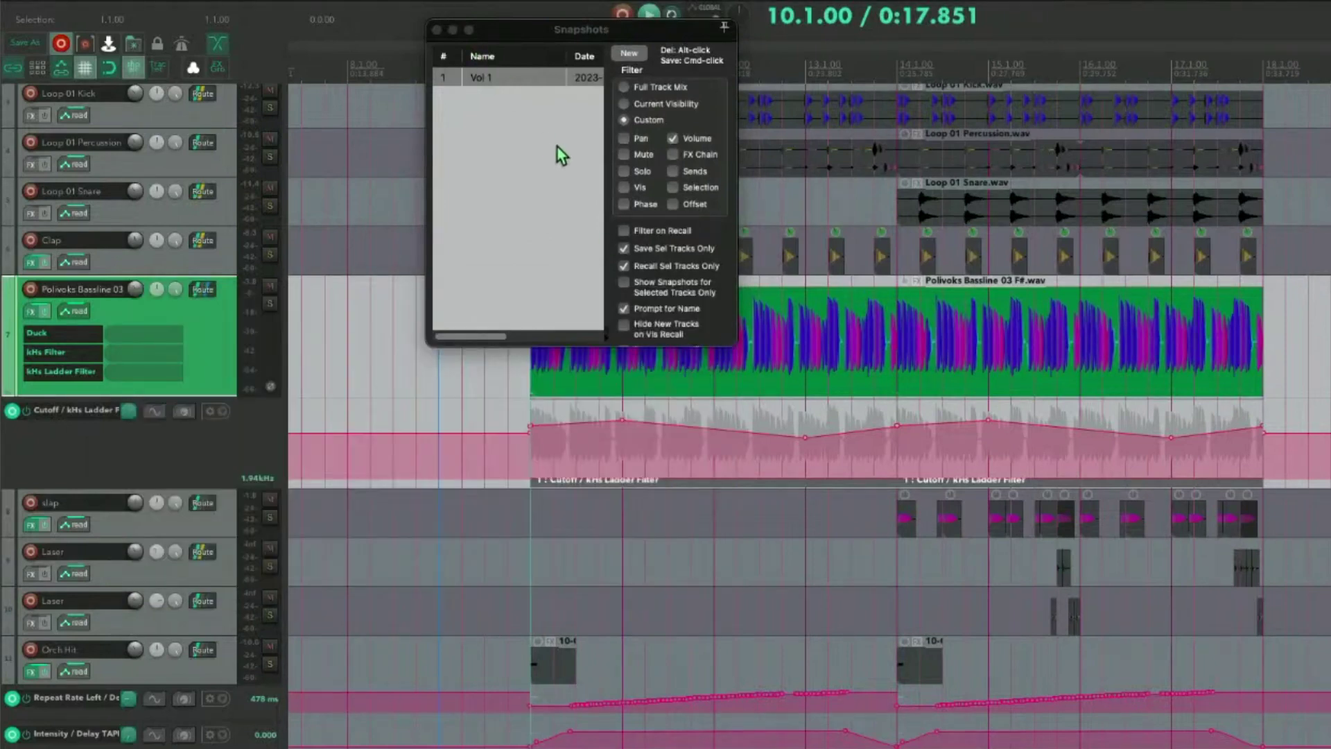
# Save the bassline's level as snapshot "Vol 2", recall that snapshot and reselect the bassline track.
pyautogui.click(645, 54)
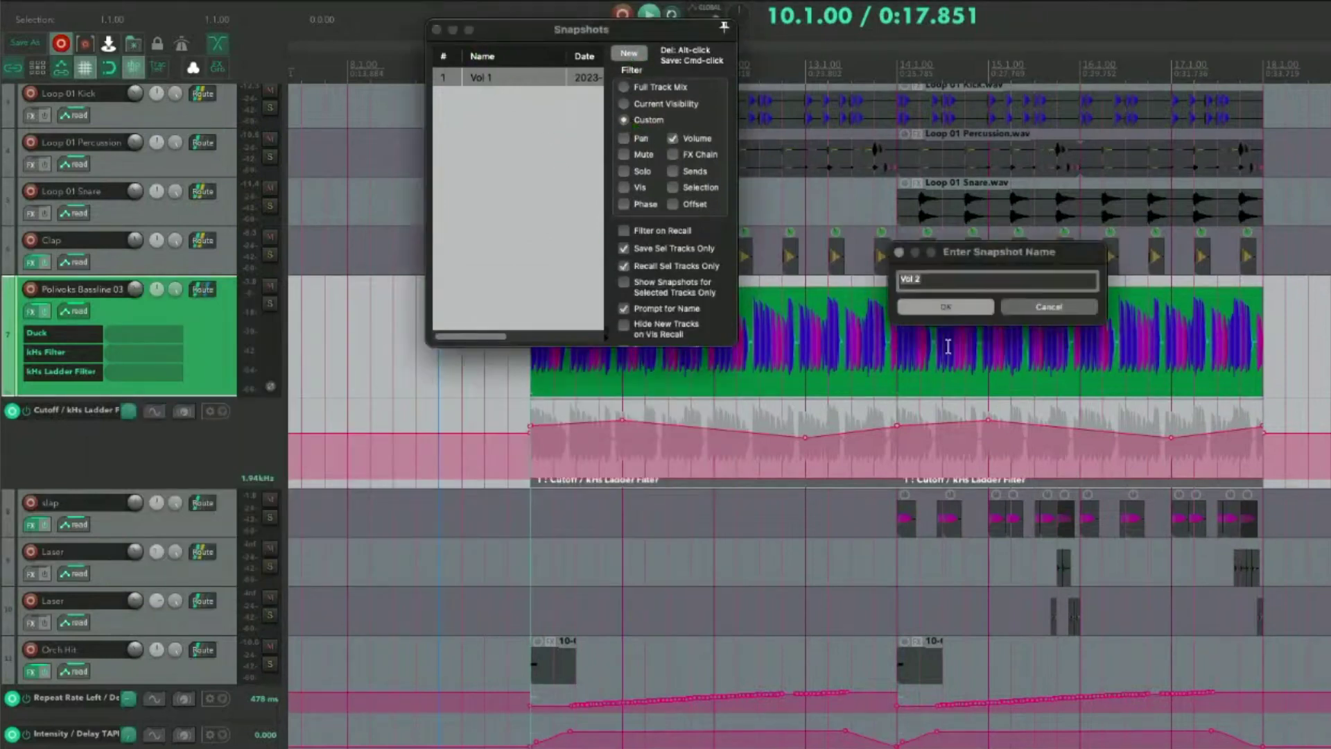
pyautogui.click(959, 312)
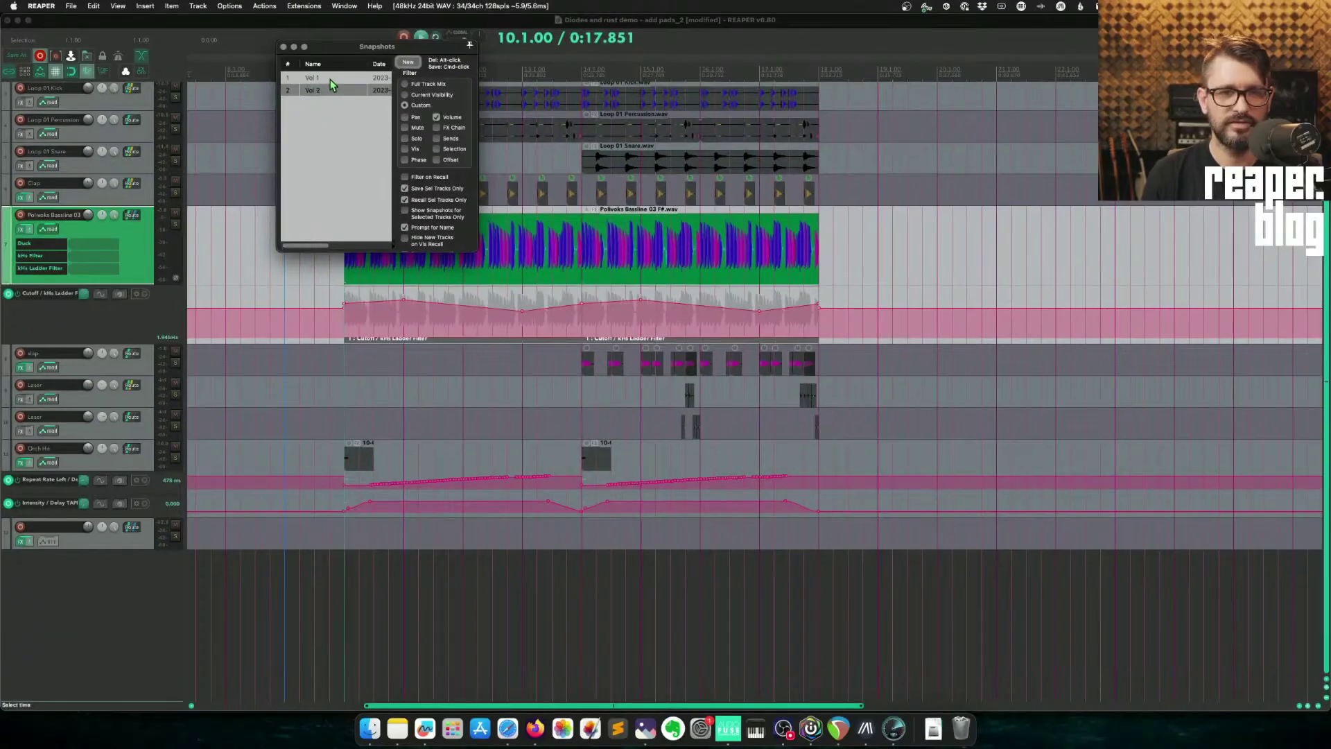
pyautogui.click(334, 90)
pyautogui.click(144, 245)
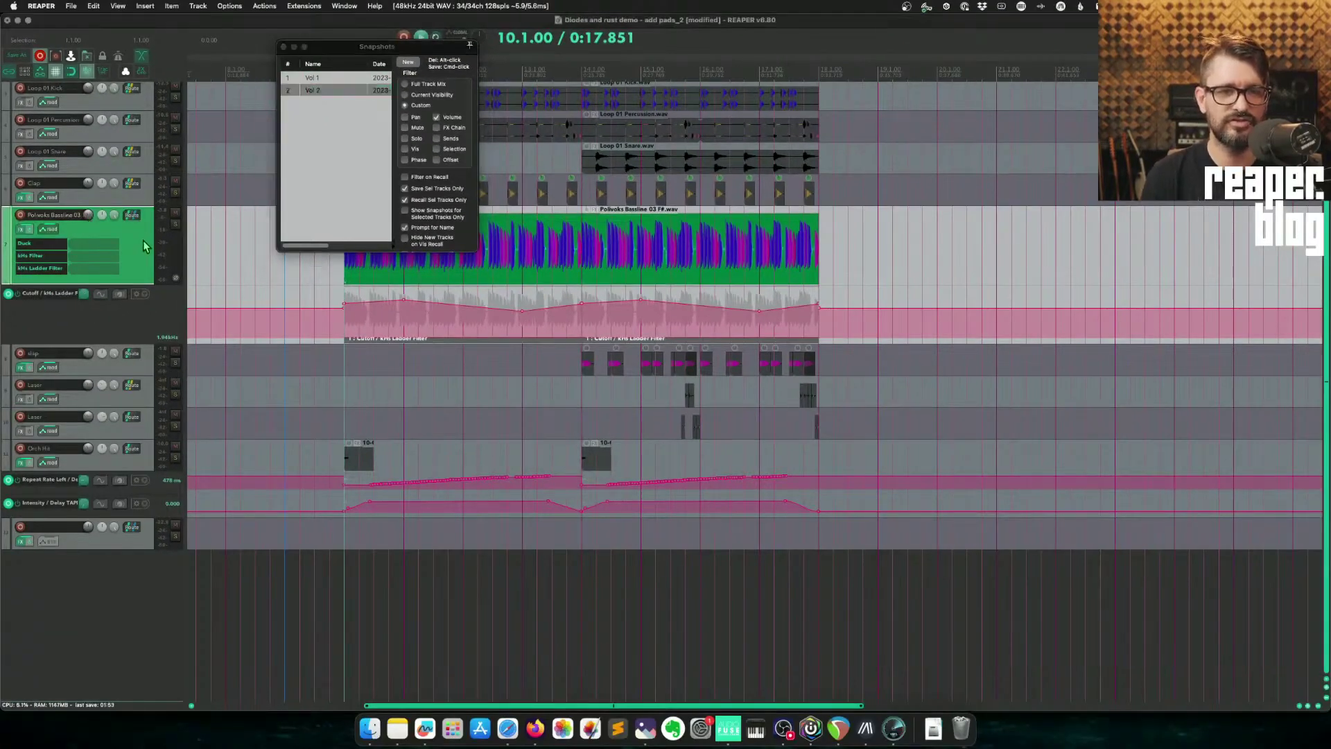
# Show the mixer with the Snapshots window beside the bassline's fader, and alternate twice between snapshots "Vol 1" and "Vol 2".
pyautogui.press('super+m')
pyautogui.moveTo(349, 63); pyautogui.dragTo(534, 473)
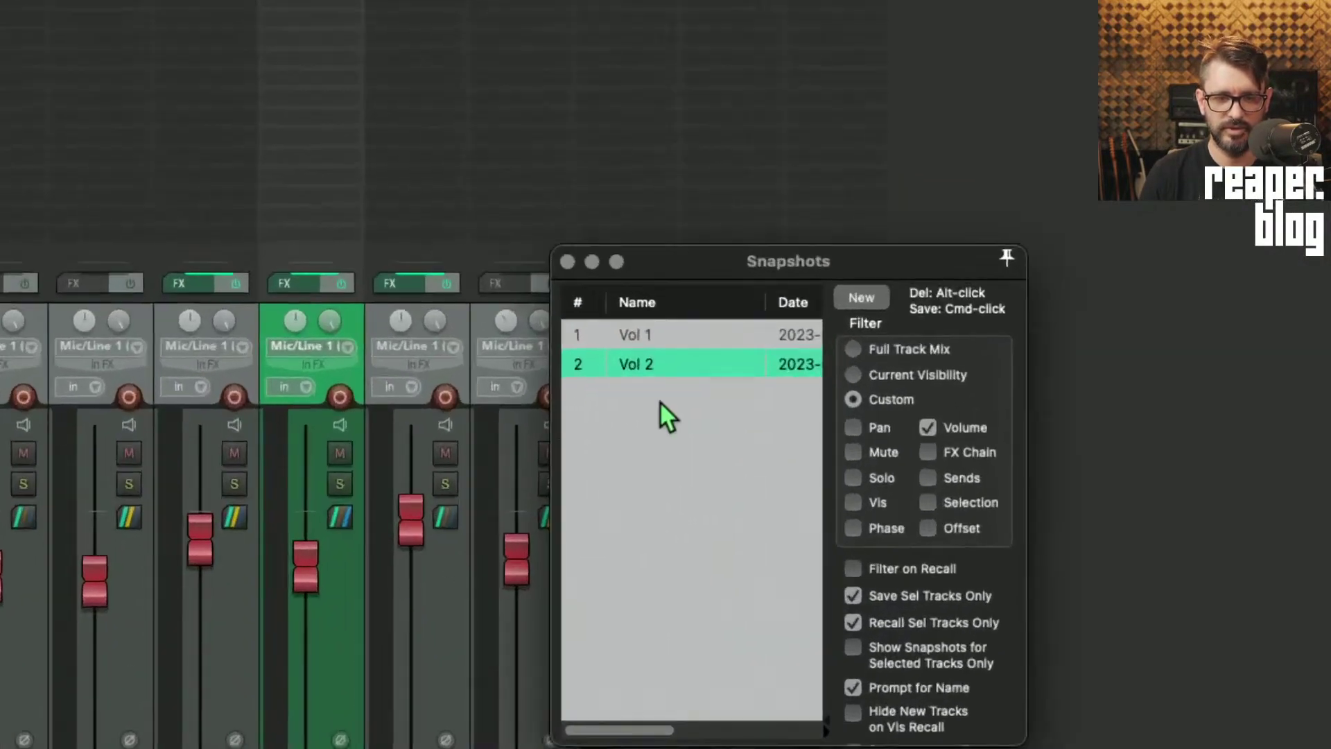
pyautogui.click(668, 335)
pyautogui.click(669, 361)
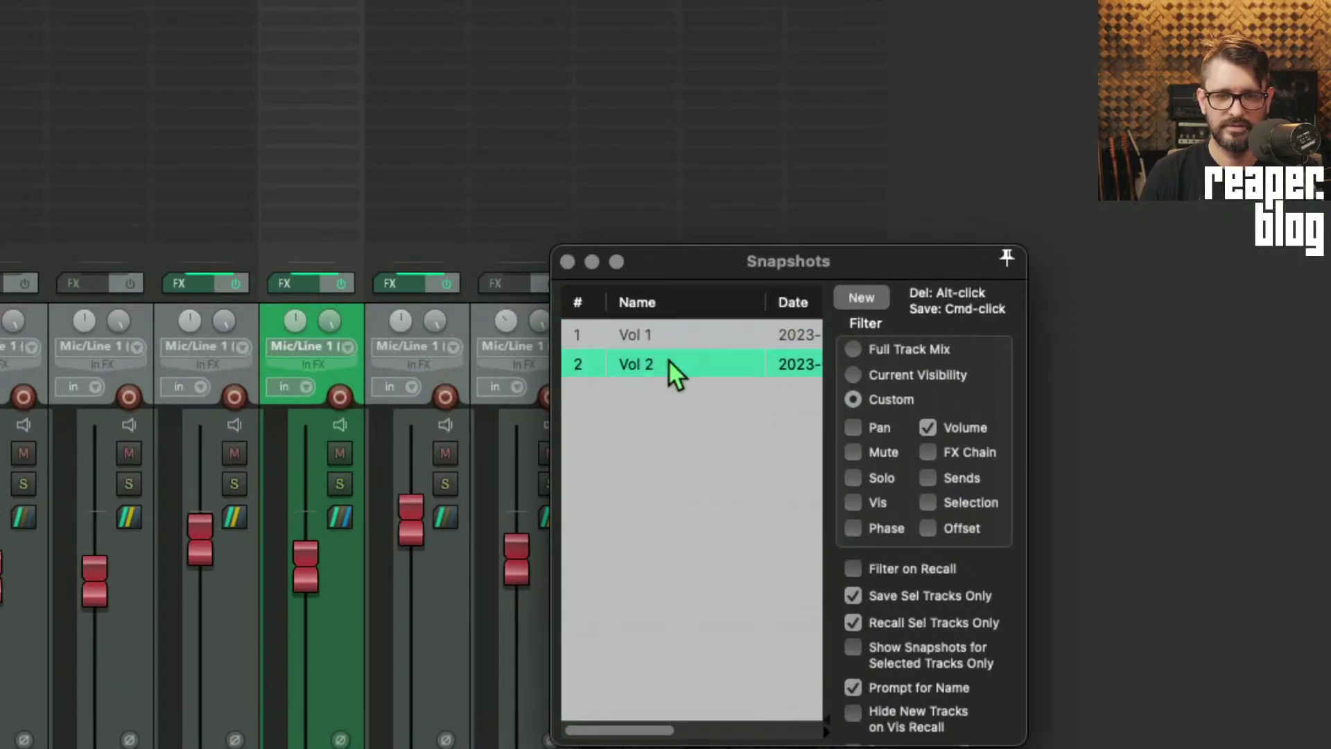
pyautogui.click(665, 338)
pyautogui.click(667, 364)
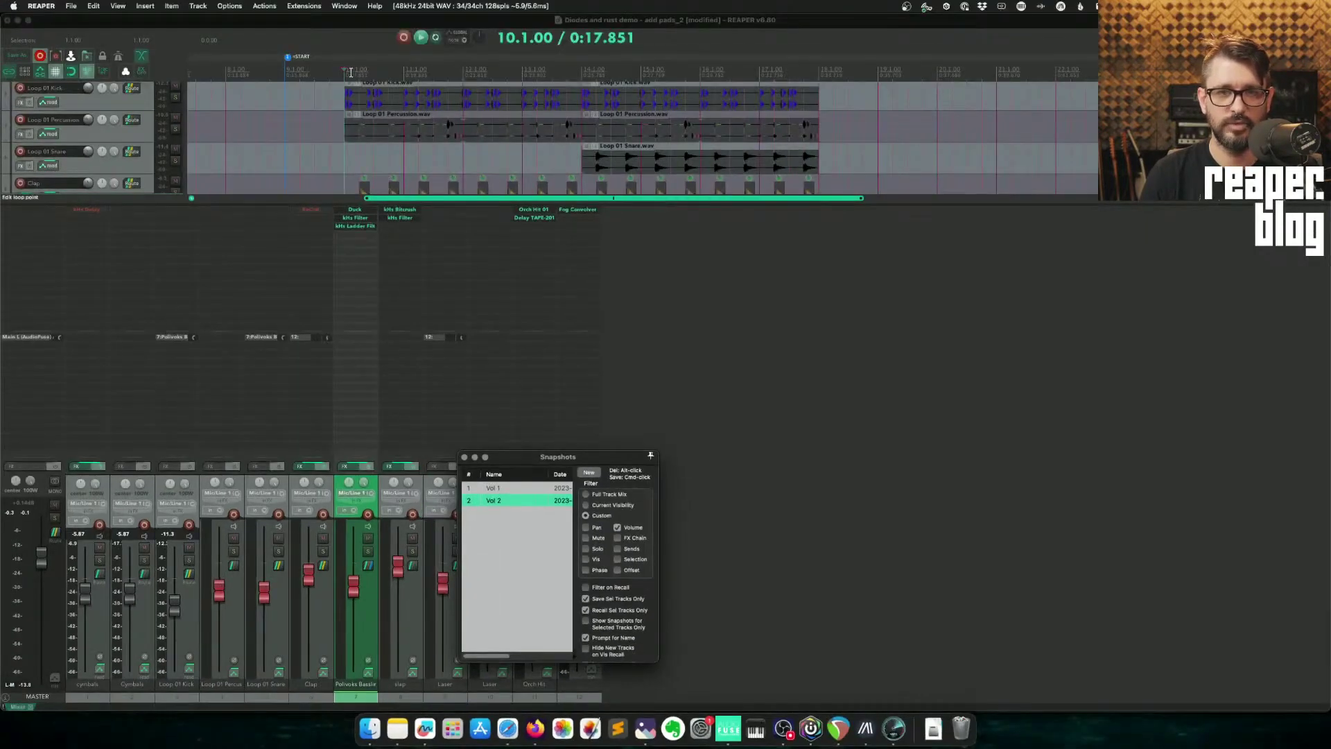
# Play the project from bar 10, recalling "Vol 1" and then "Vol 2" during playback, and close the Snapshots window.
pyautogui.click(351, 72)
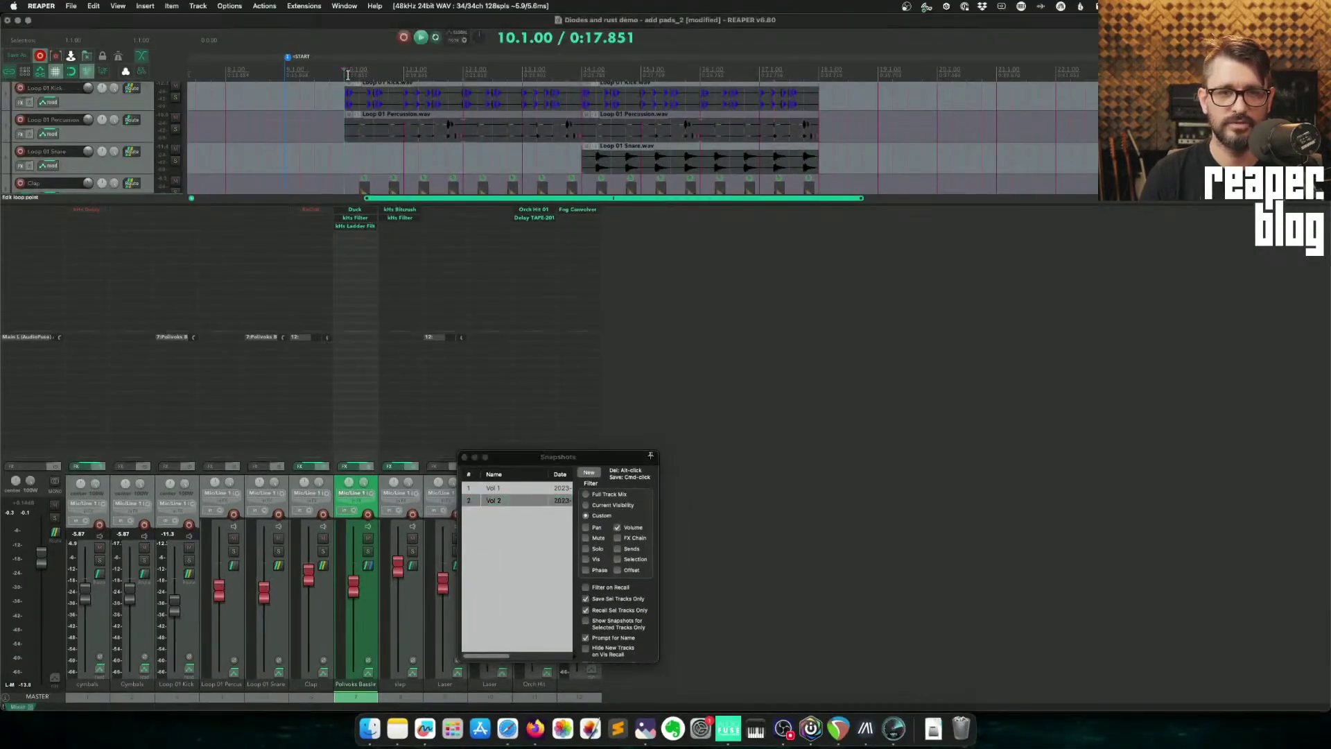
pyautogui.press('space')
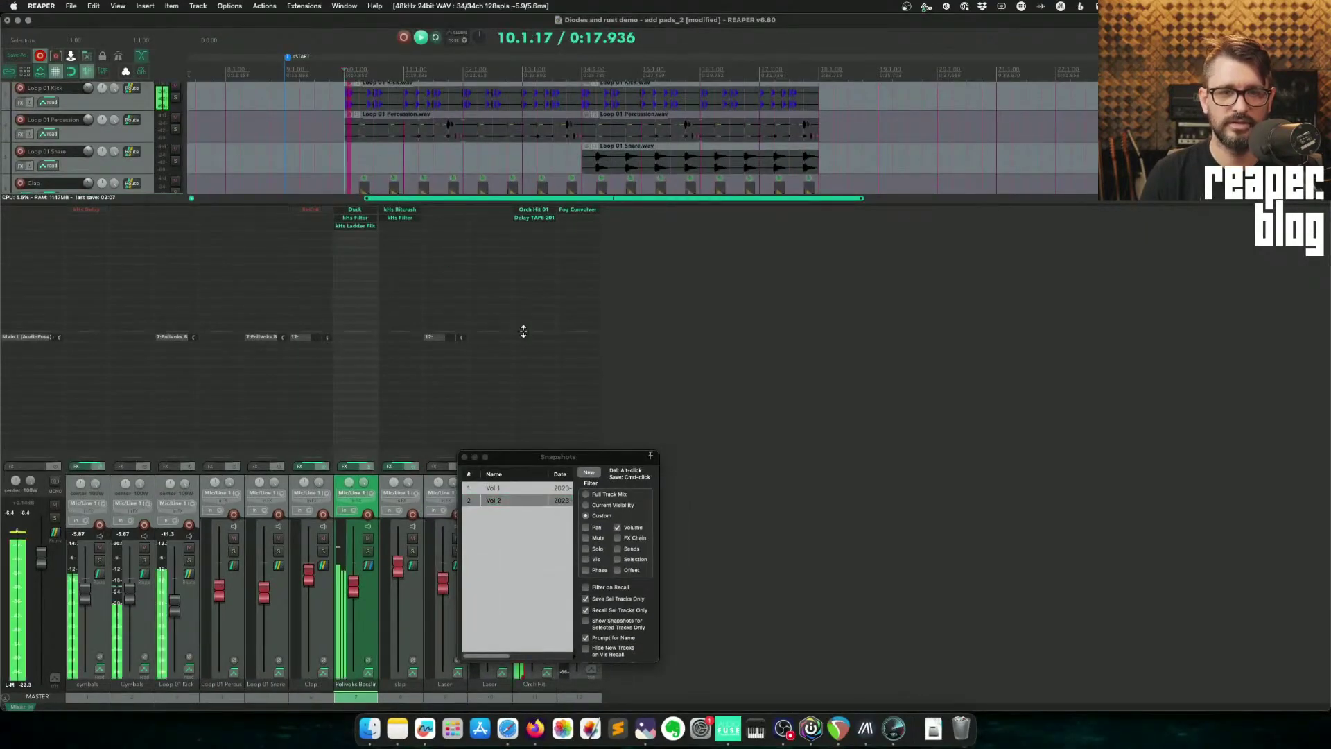
pyautogui.click(519, 489)
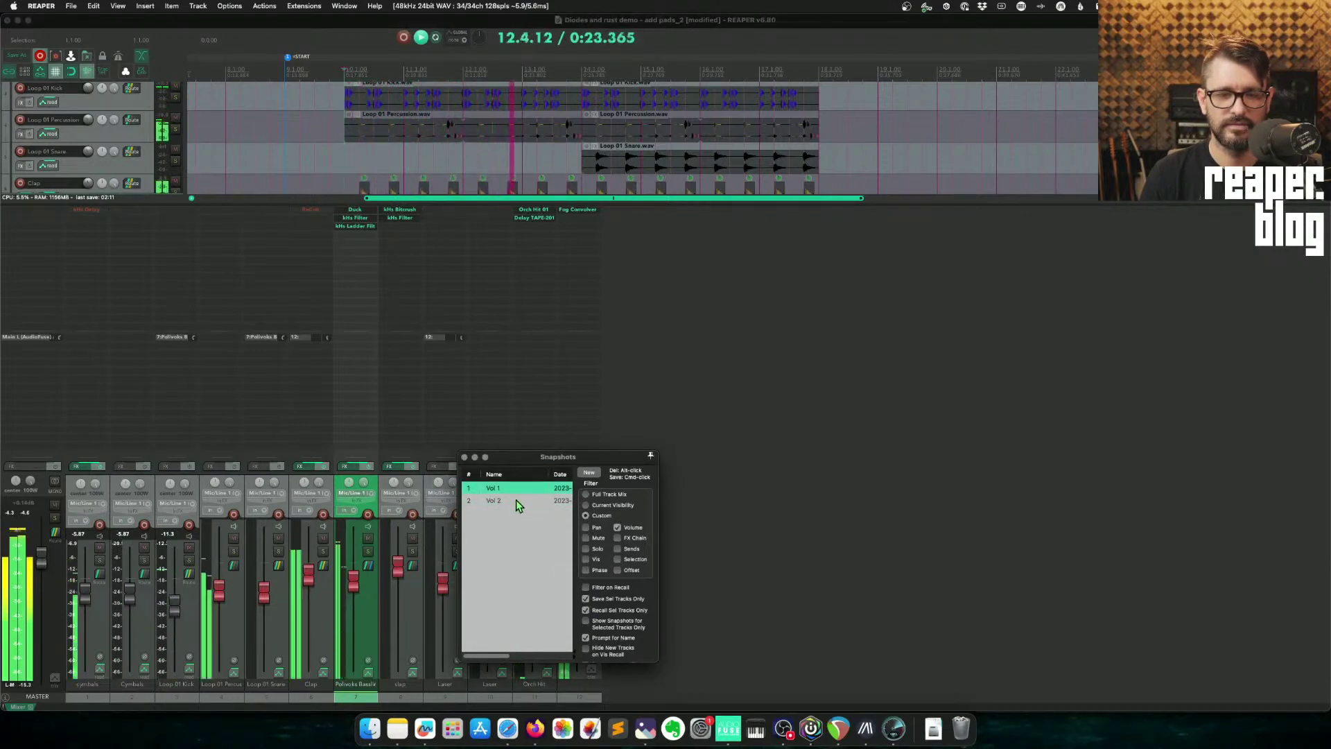
pyautogui.click(518, 499)
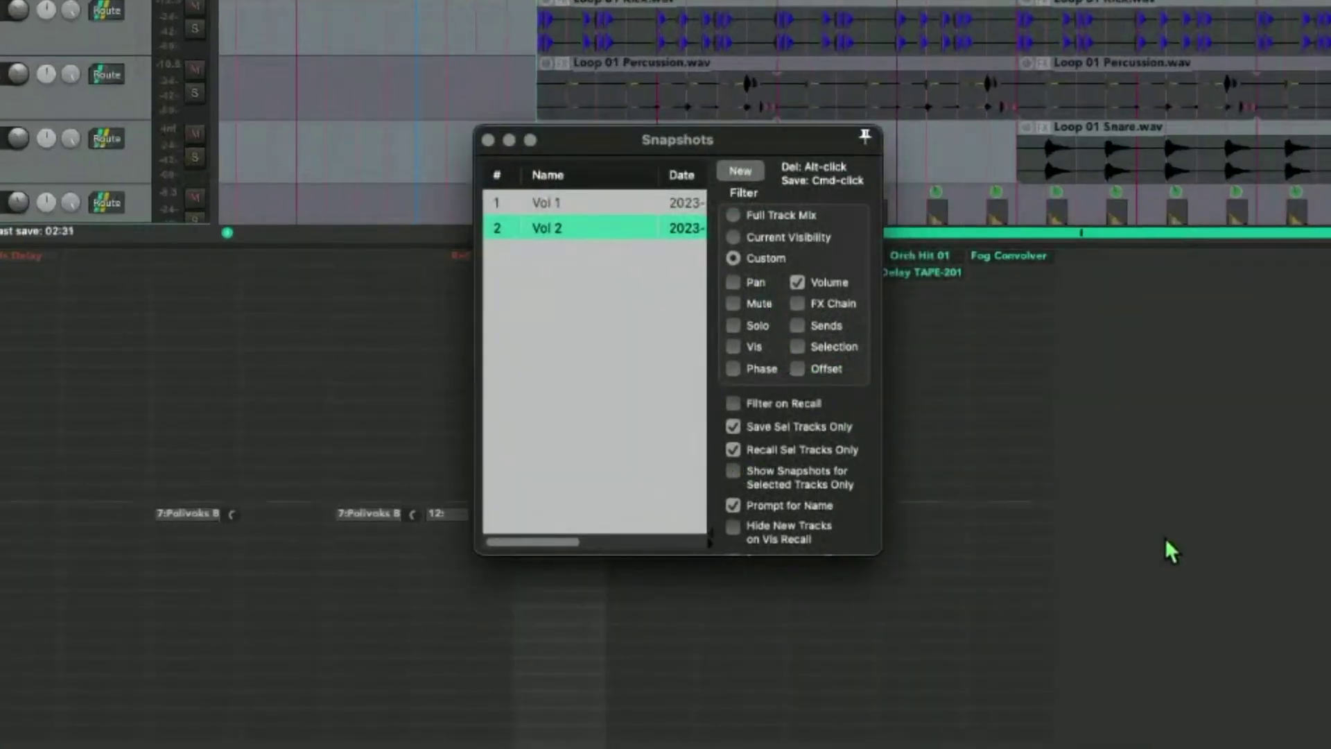
pyautogui.click(488, 140)
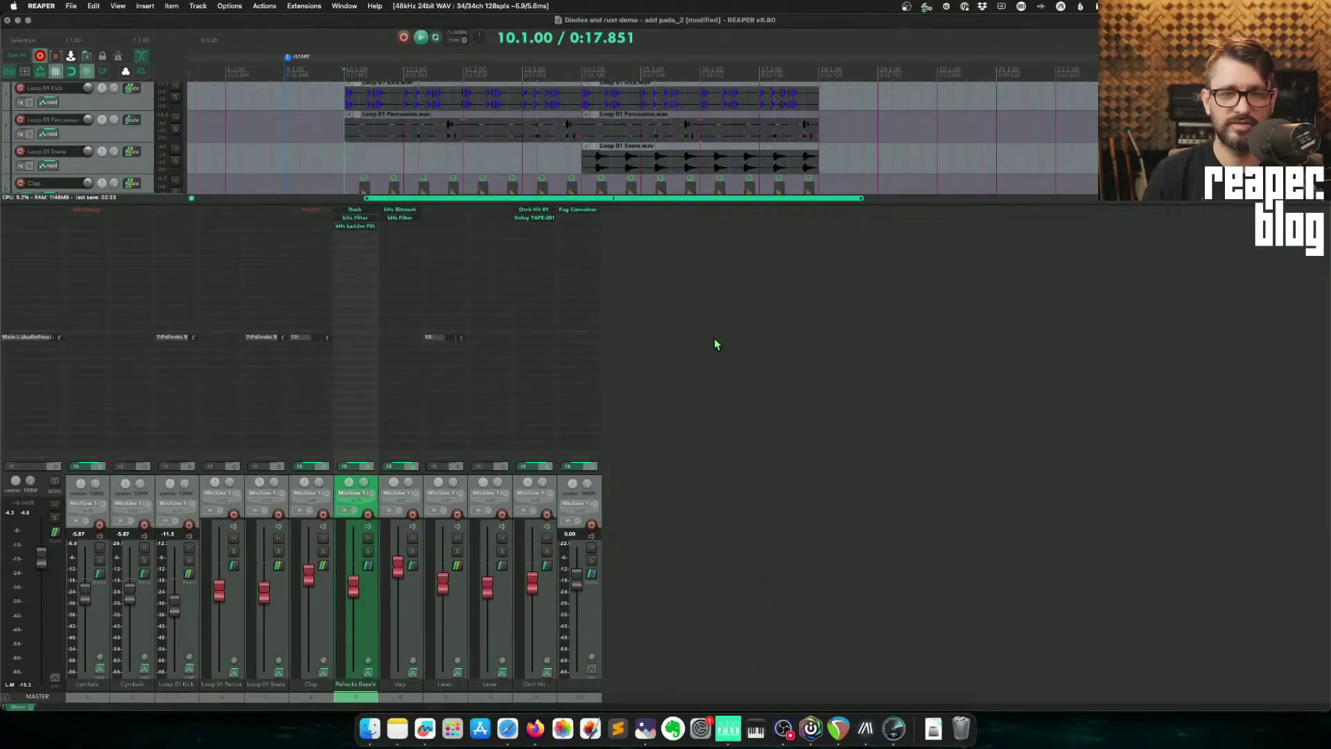